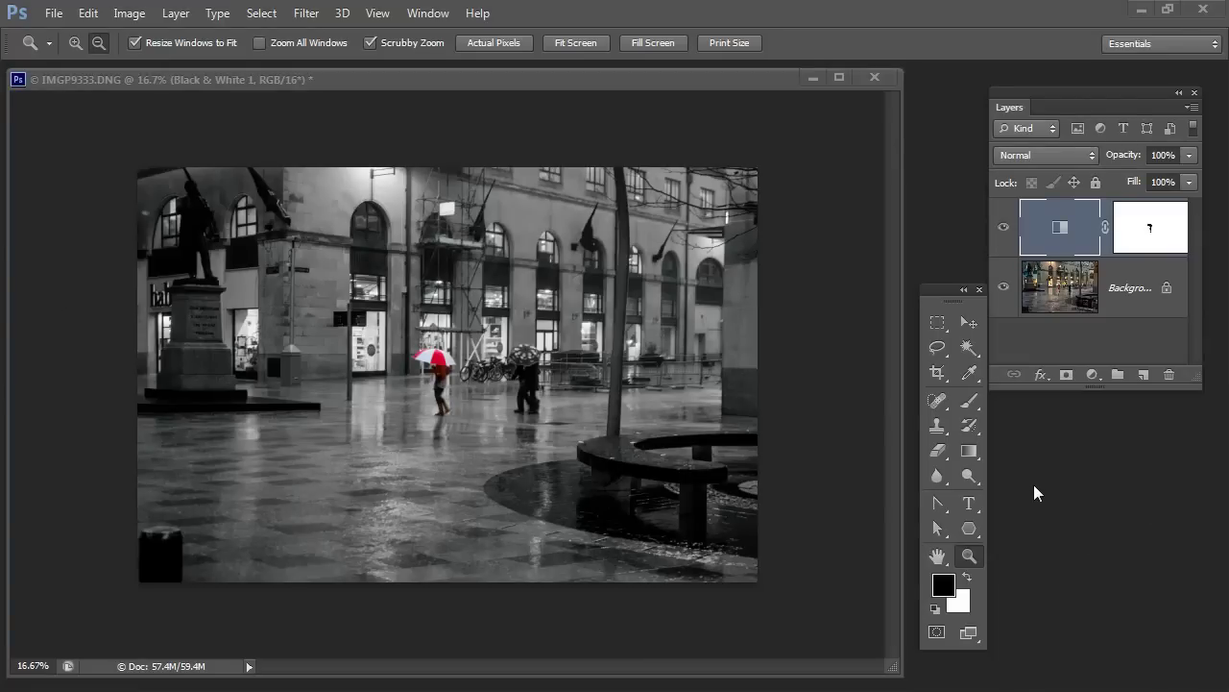
- Toggle the Black & White adjustment and its mask off and on to compare colour with greyscale
left_click(1003, 226)
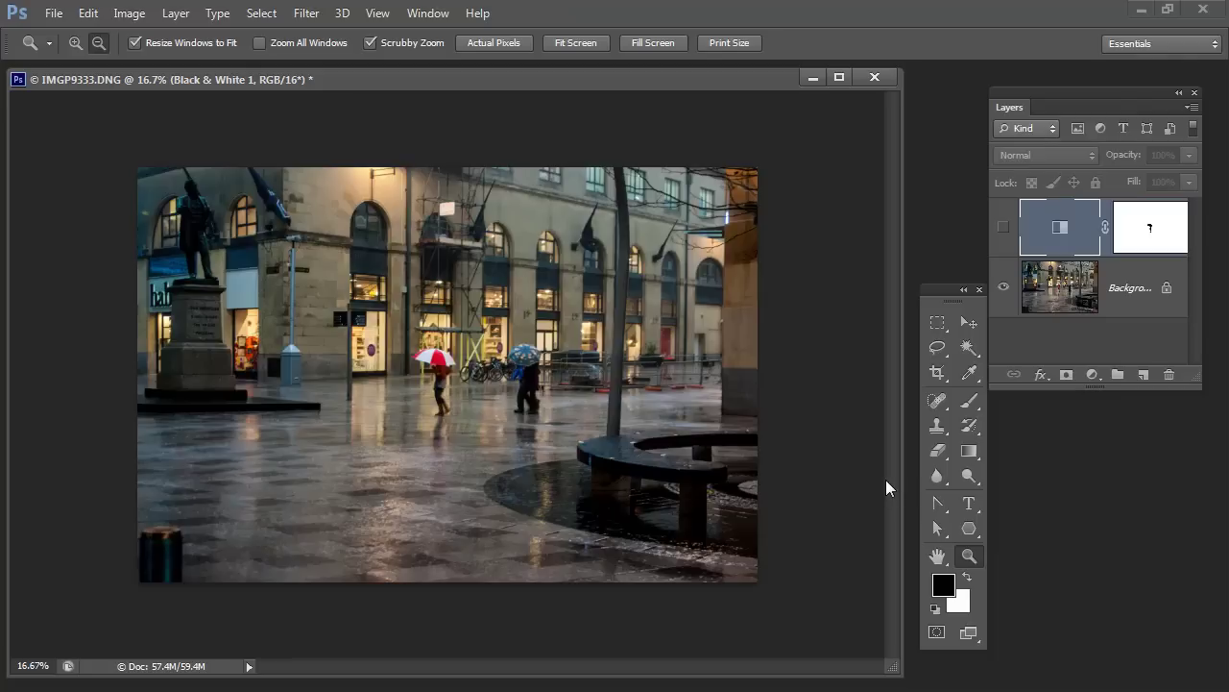
left_click(1003, 229)
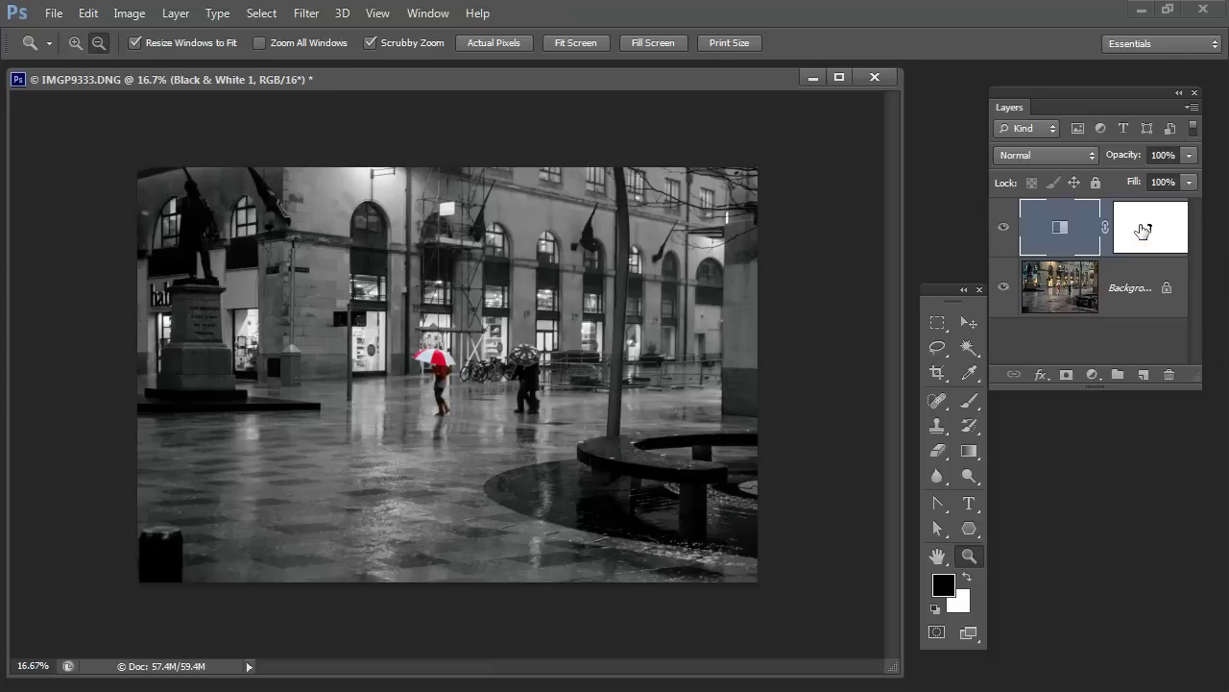
left_click(1143, 228, "shift")
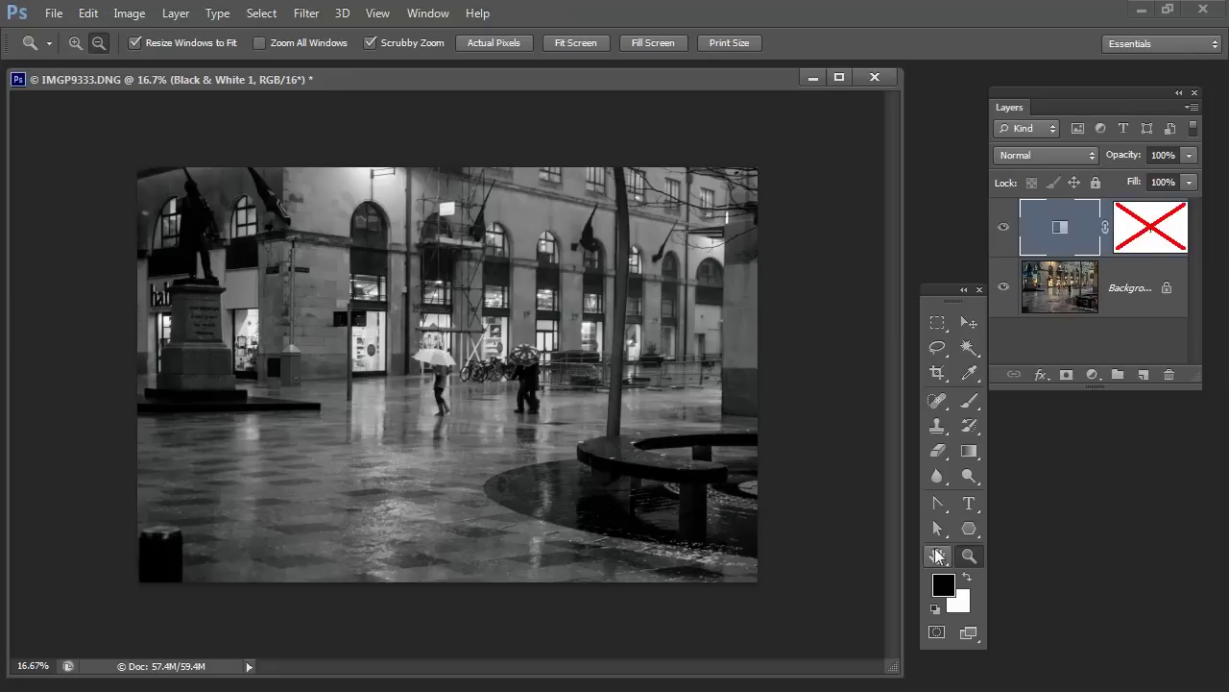
left_click(1151, 236)
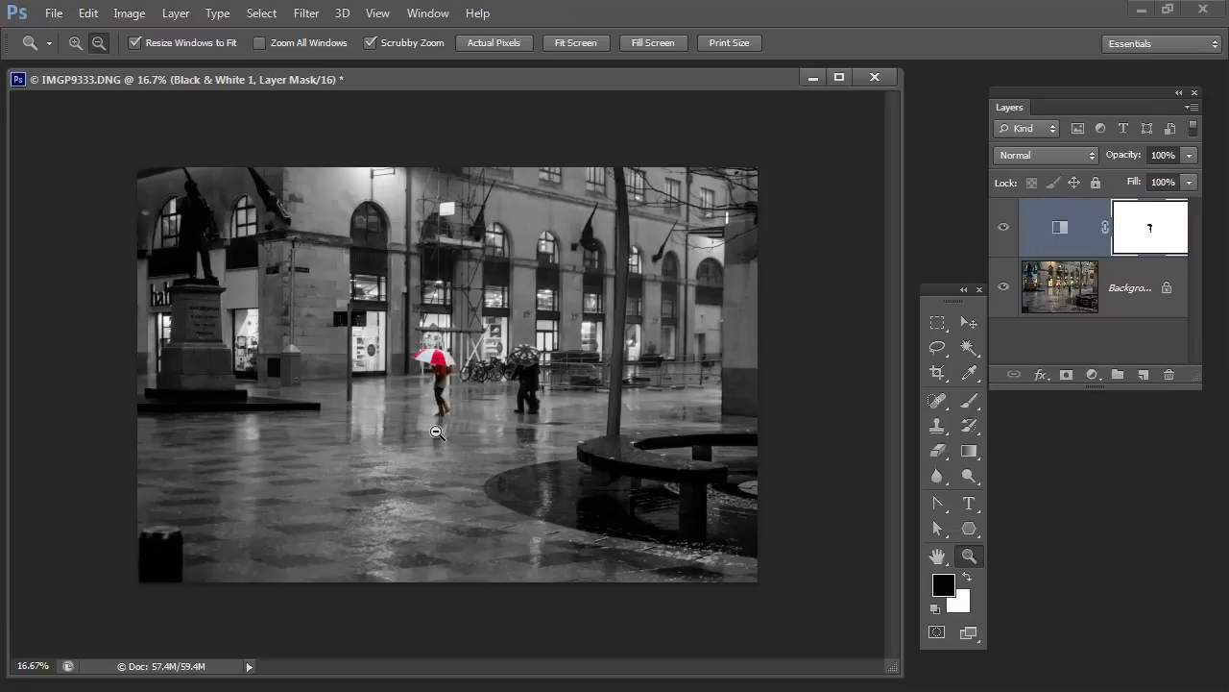
- Review the Black & White settings unchanged, then target the layer mask for painting
double_click(1059, 230)
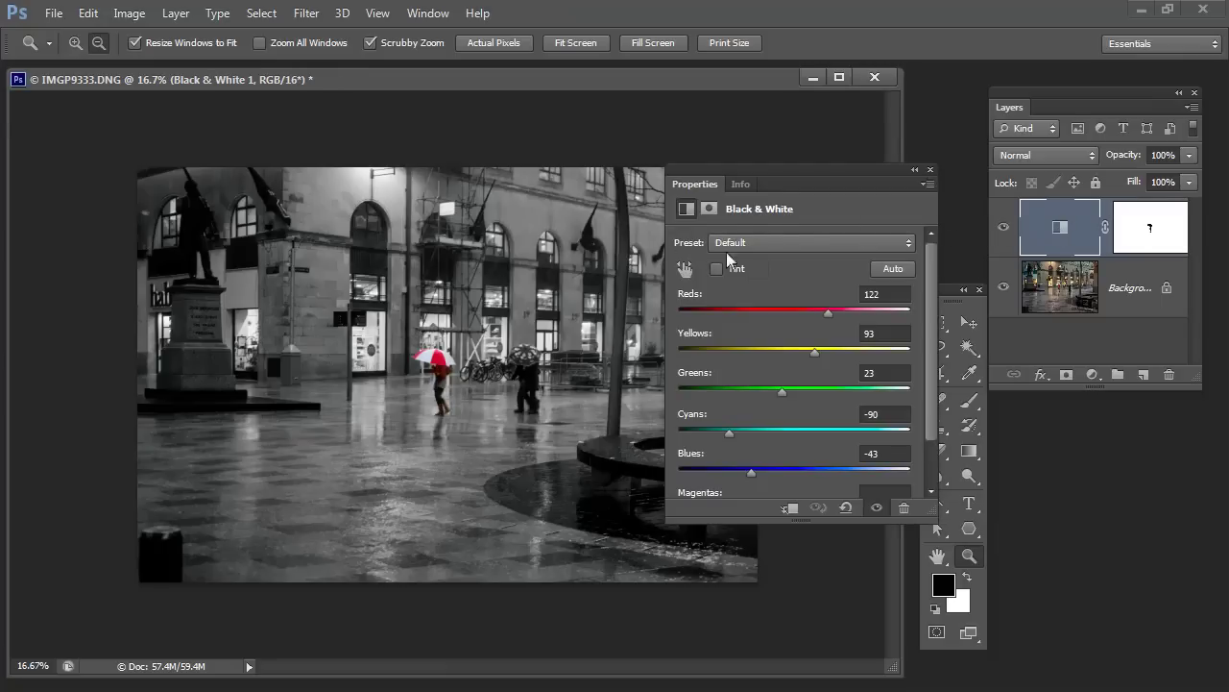
left_click(929, 170)
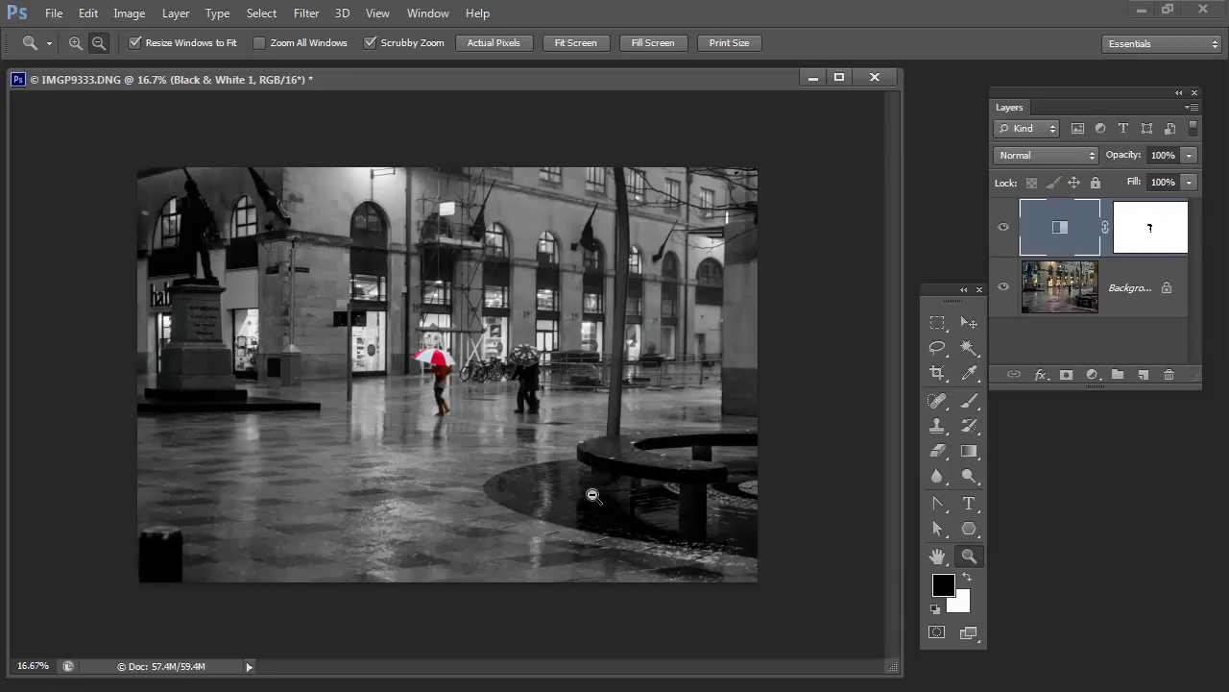
left_click(1136, 238)
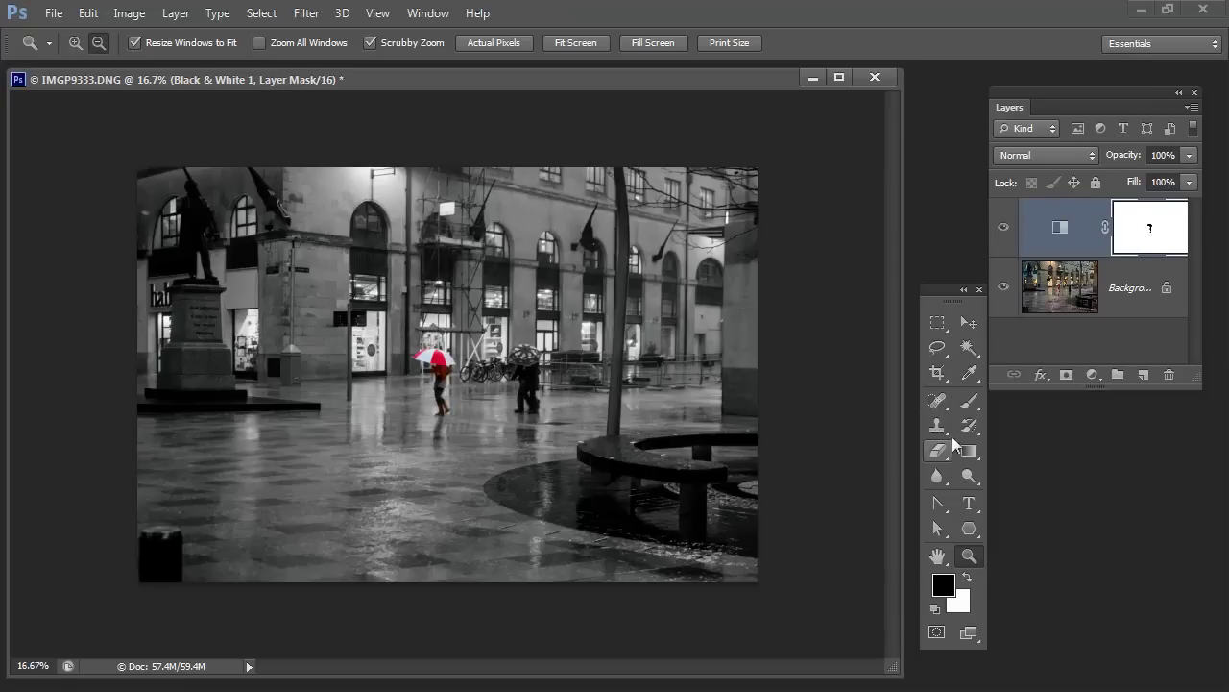
- With a much larger brush, paint colour back over the windows and blue umbrella, then grey them again
left_click(970, 403)
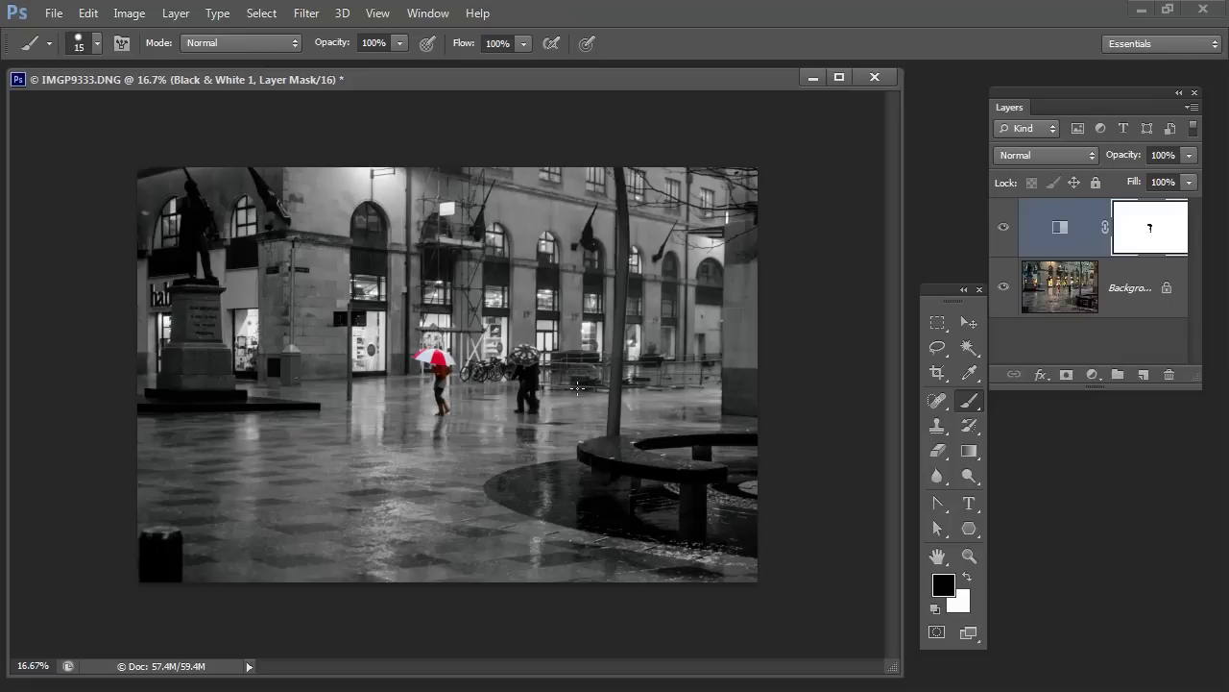
key("bracketright")
key("bracketright")
key("bracketright")
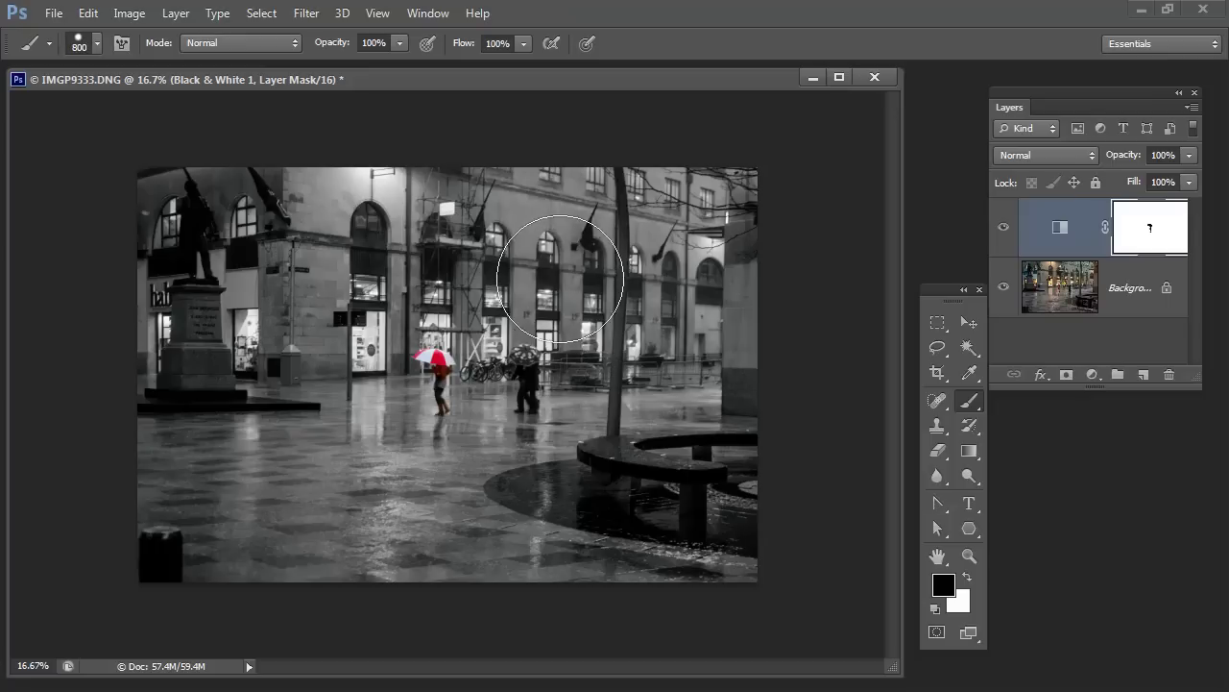
left_click(573, 309)
left_click_drag(572, 310, 563, 452)
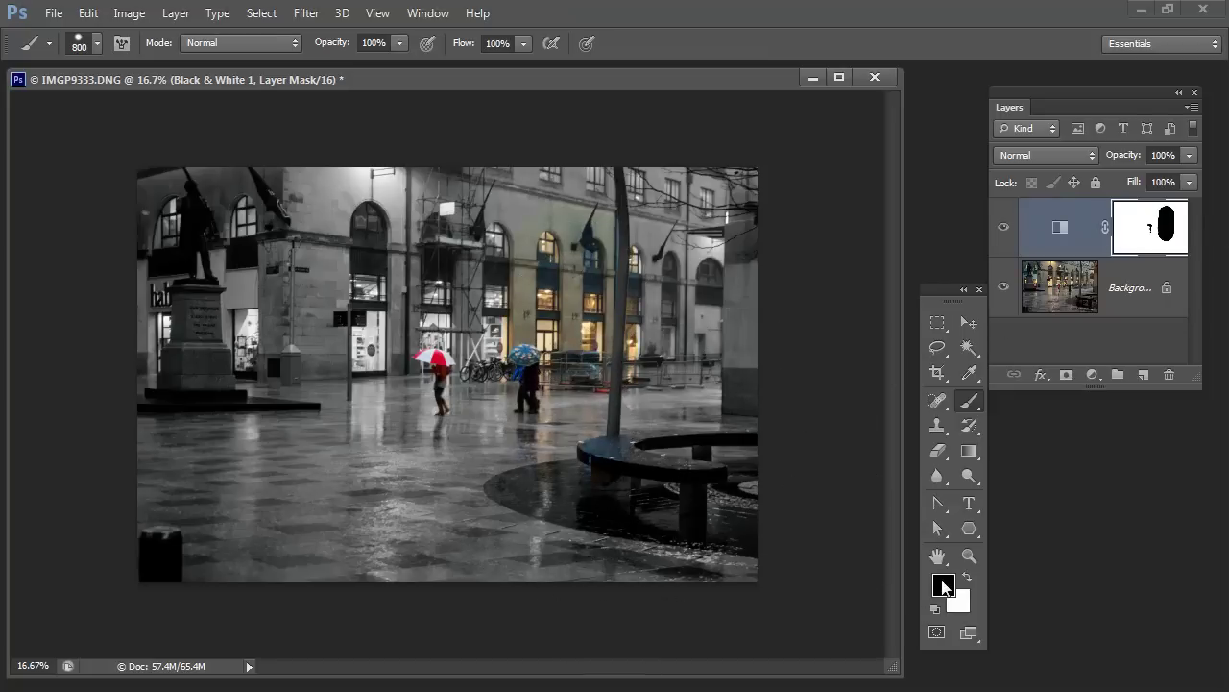
left_click(968, 580)
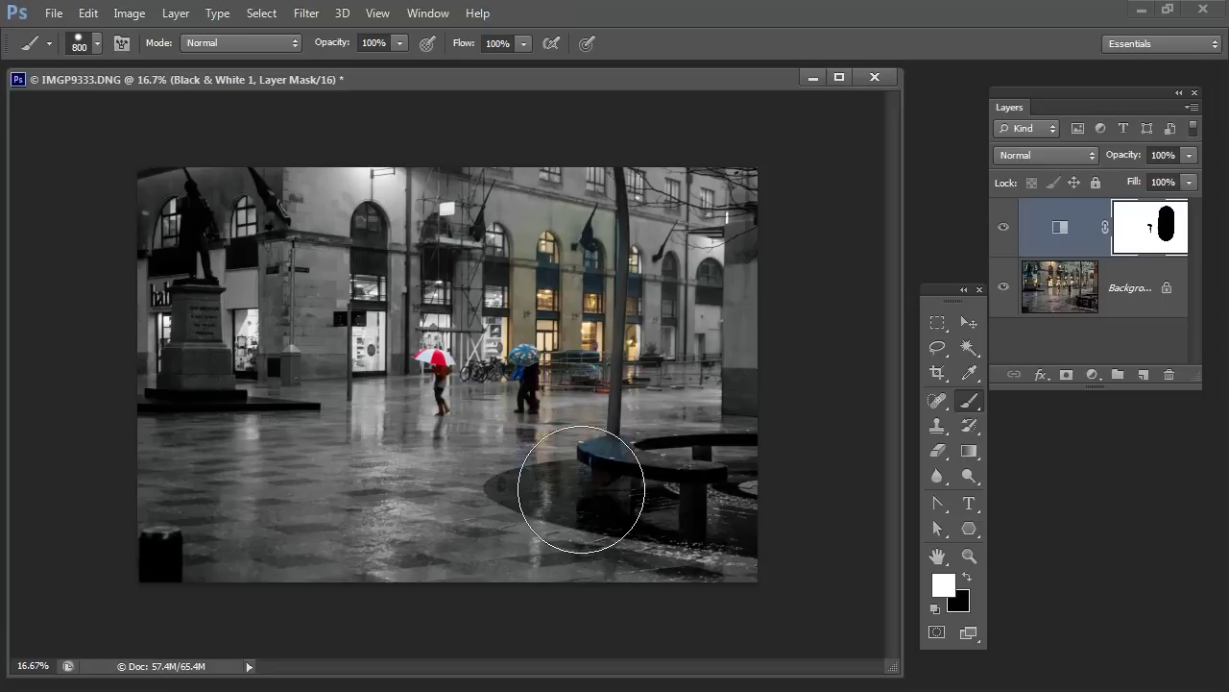
mouse_move(605, 372)
left_mouse_down()
mouse_move(606, 236)
mouse_move(526, 221)
mouse_move(530, 442)
left_mouse_up()
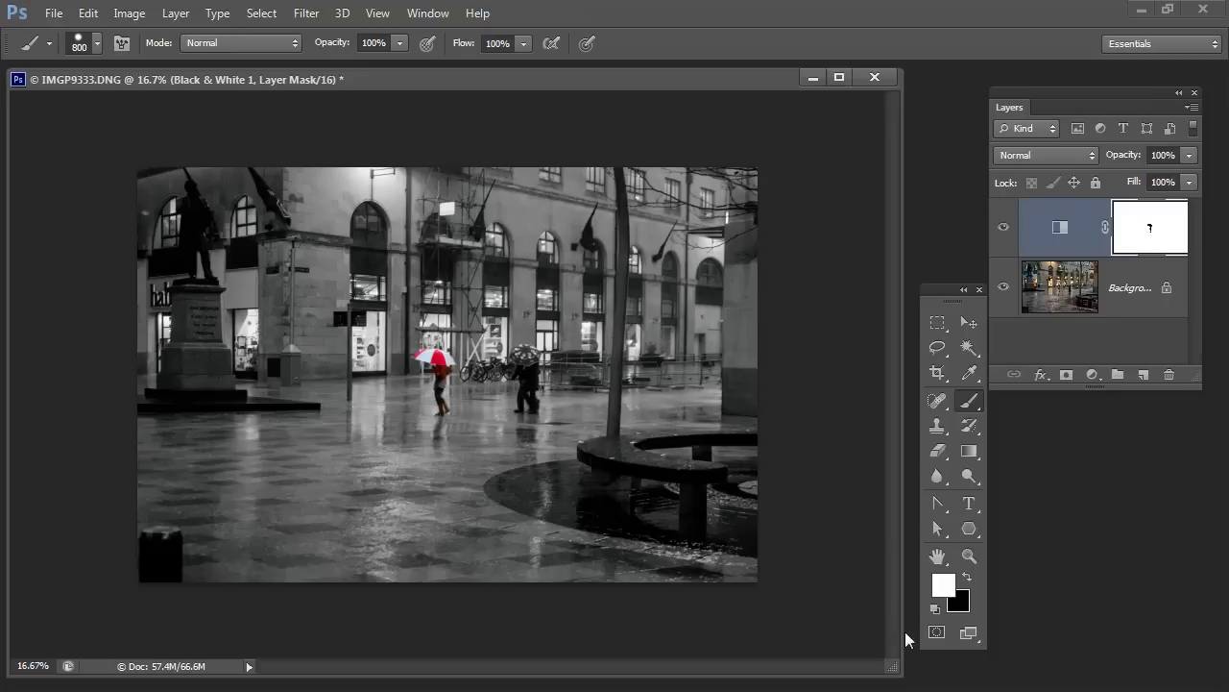
- Reveal colour on the left part of the bench, then paint it back to greyscale
left_click(967, 577)
mouse_move(626, 494)
left_mouse_down()
mouse_move(684, 444)
mouse_move(654, 488)
mouse_move(570, 488)
mouse_move(691, 563)
left_mouse_up()
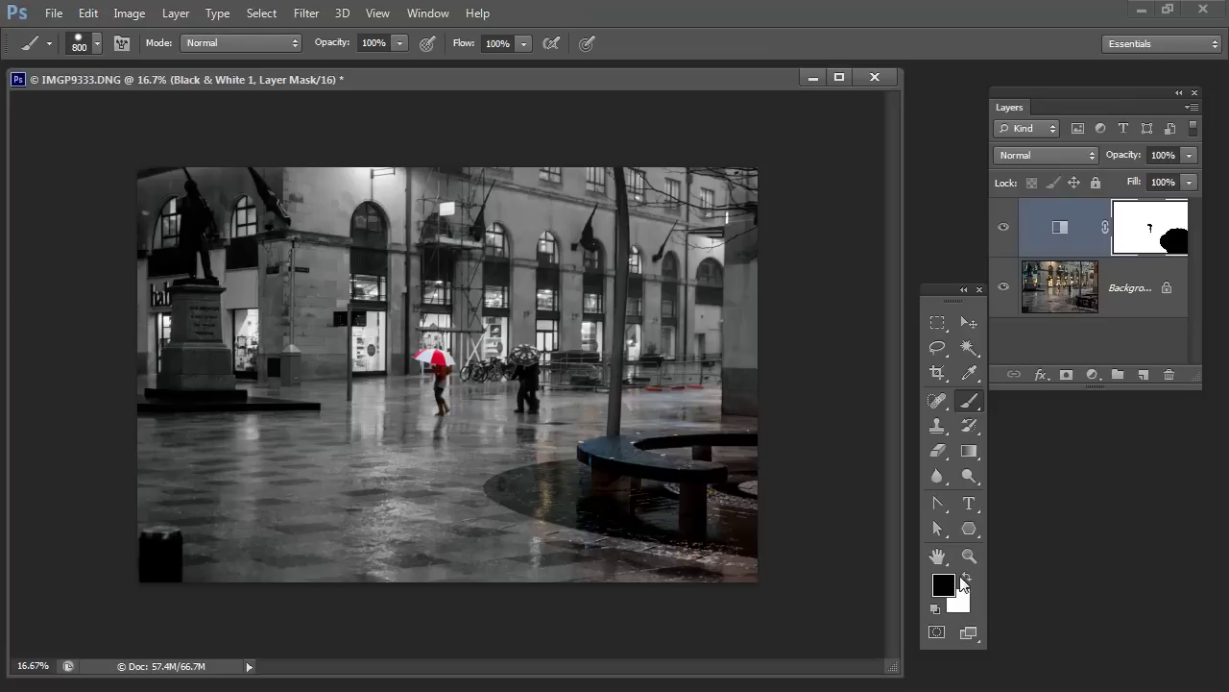
left_click(966, 574)
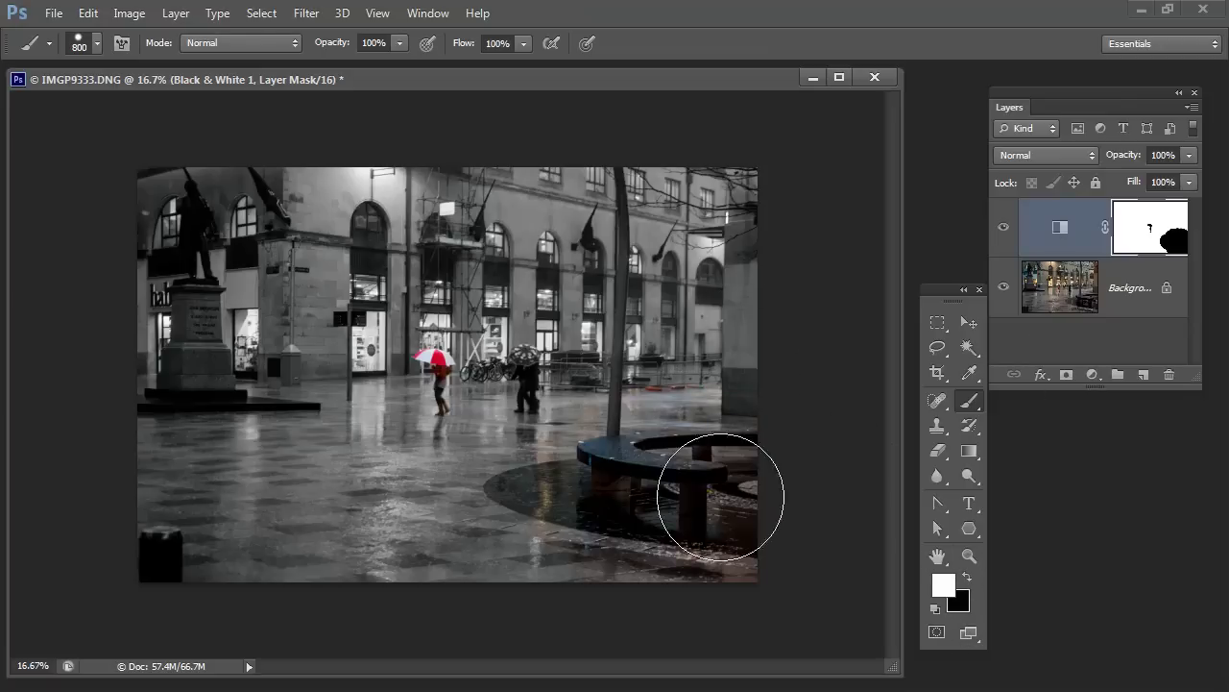
left_click_drag(695, 529, 734, 499)
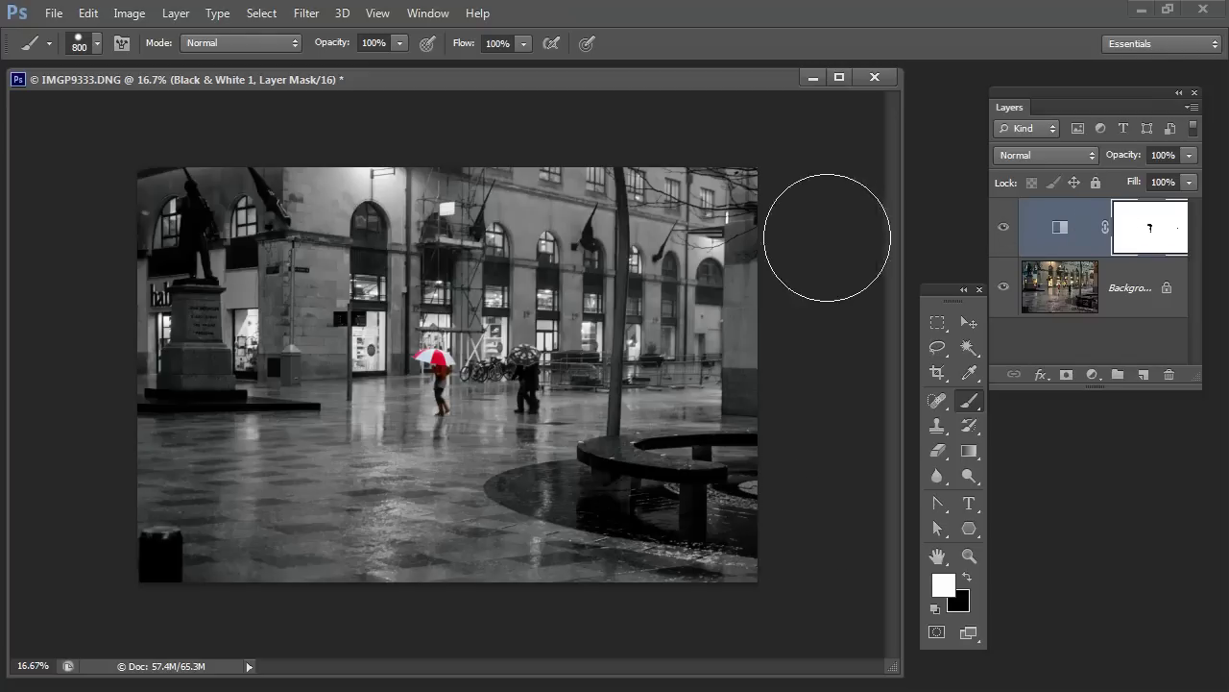
- Minimize the street photo and show IMGP9439.DNG in an enlarged, zoomed-out window
left_click(811, 79)
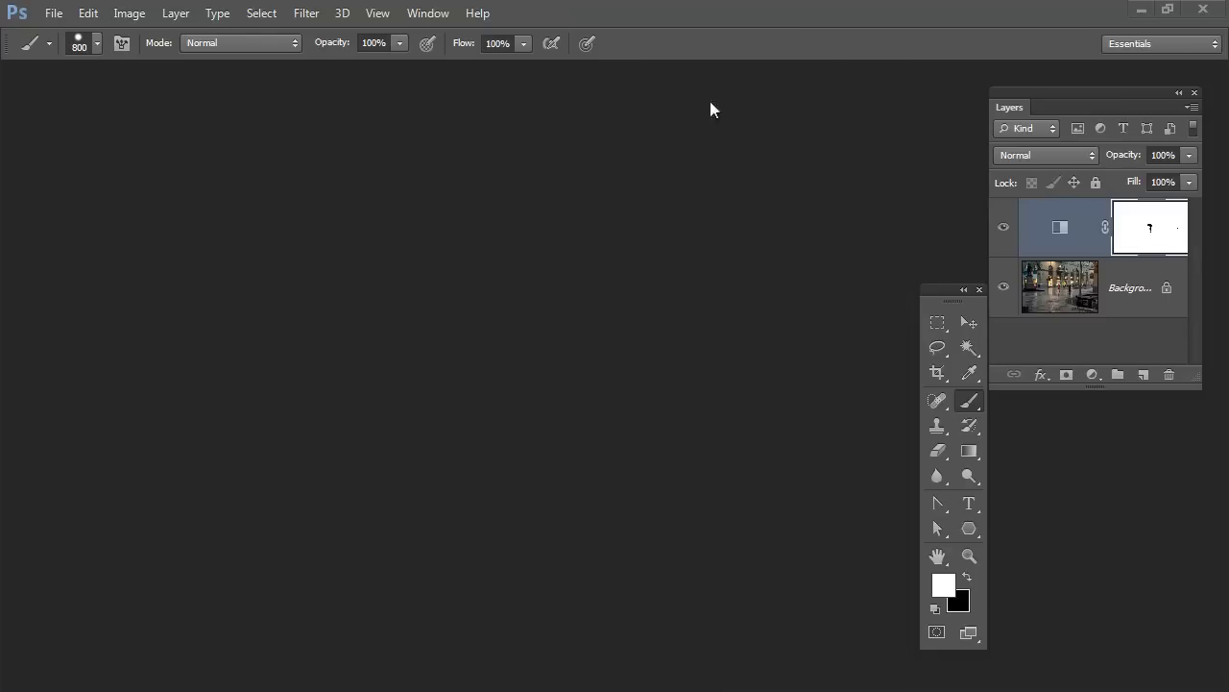
left_click(424, 14)
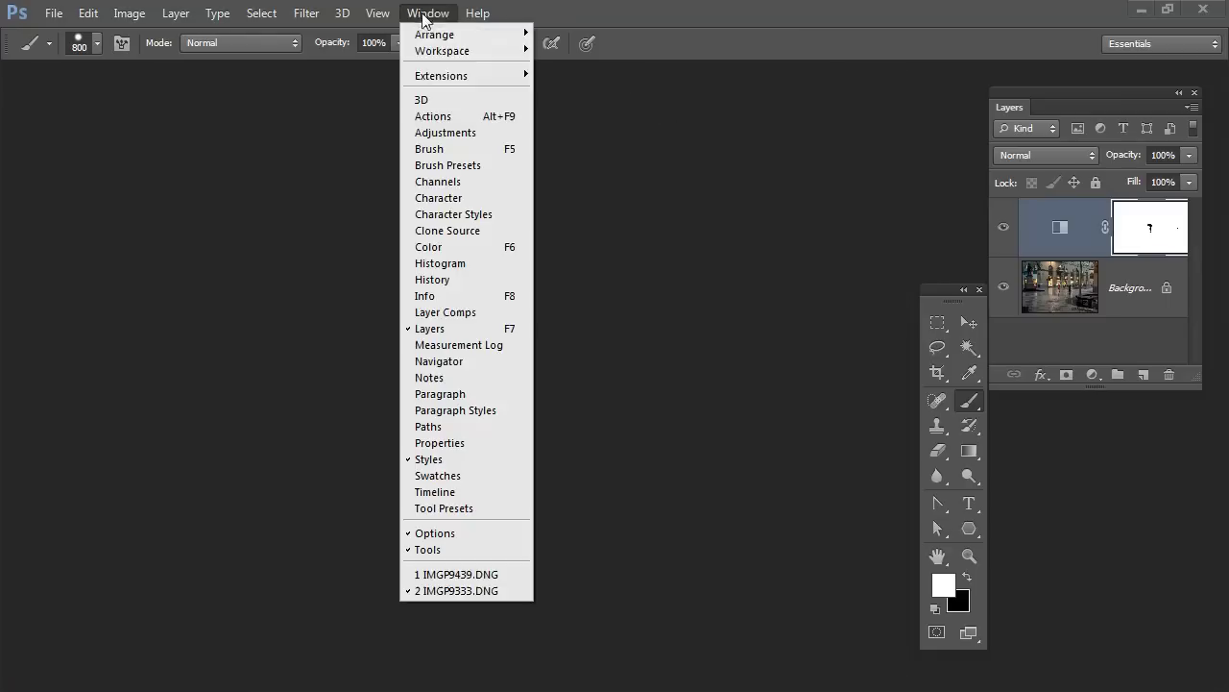
left_click(441, 575)
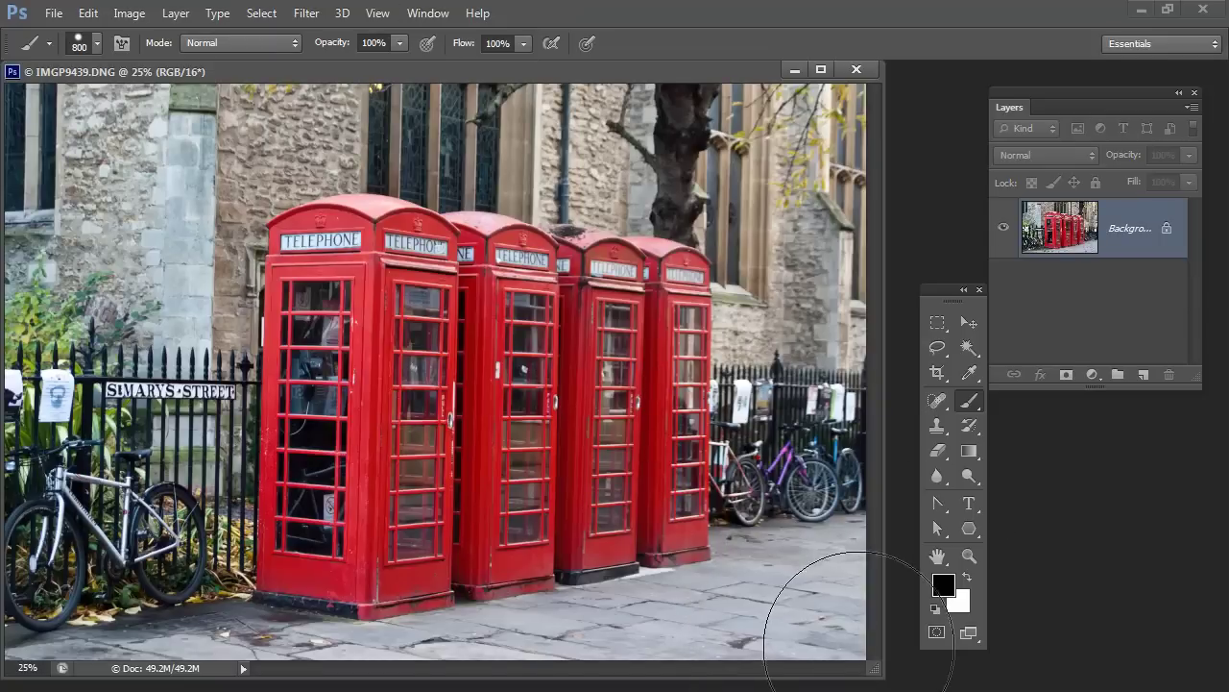
left_click_drag(876, 670, 939, 679)
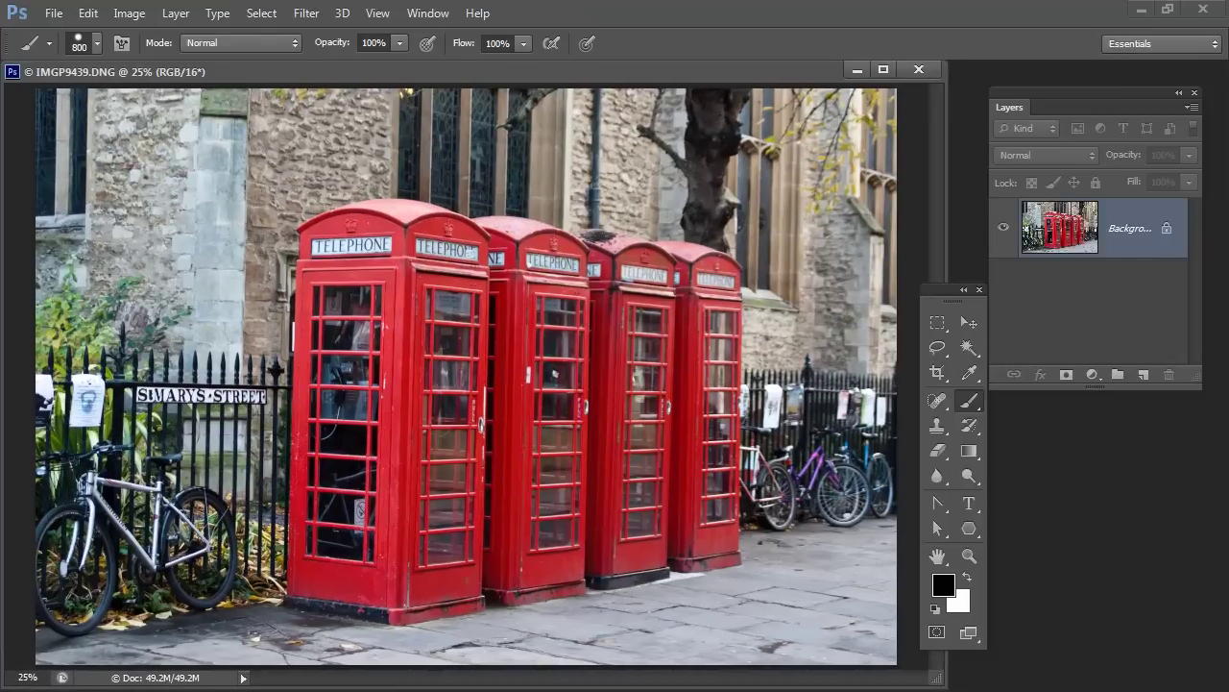
key("v")
key("ctrl+minus")
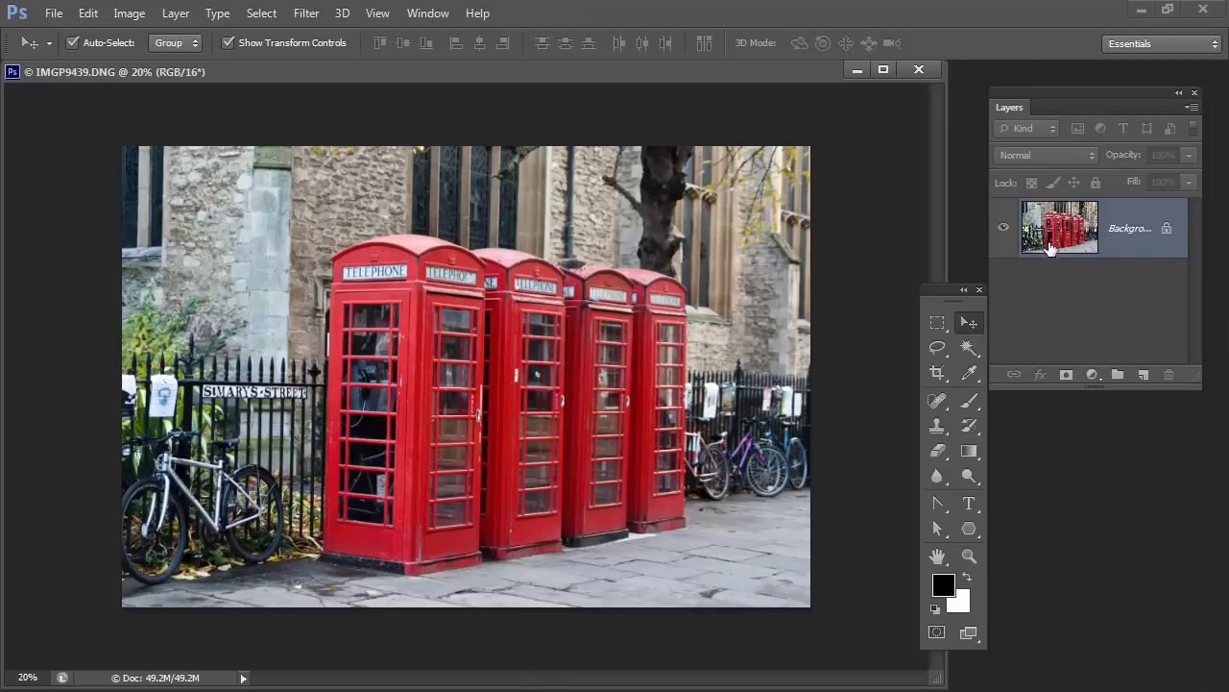
left_click_drag(927, 292, 888, 292)
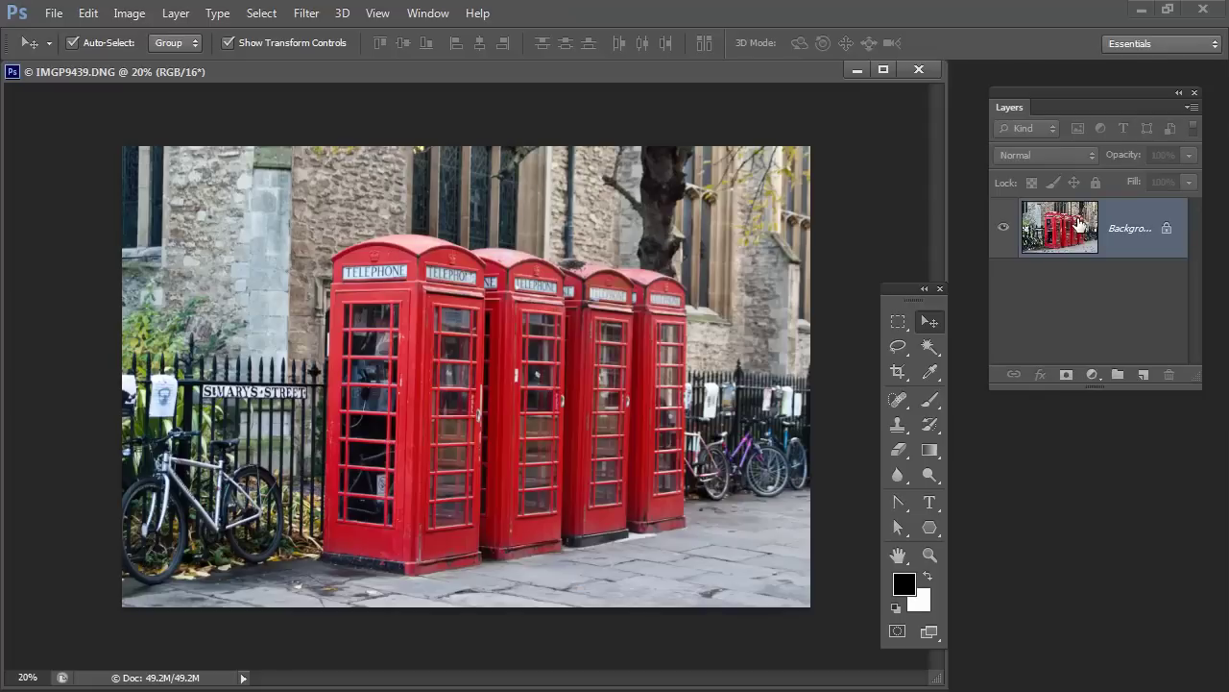
- Add a Black & White adjustment layer, Black & White 1, to the telephone-box photo
left_click(176, 13)
mouse_move(225, 167)
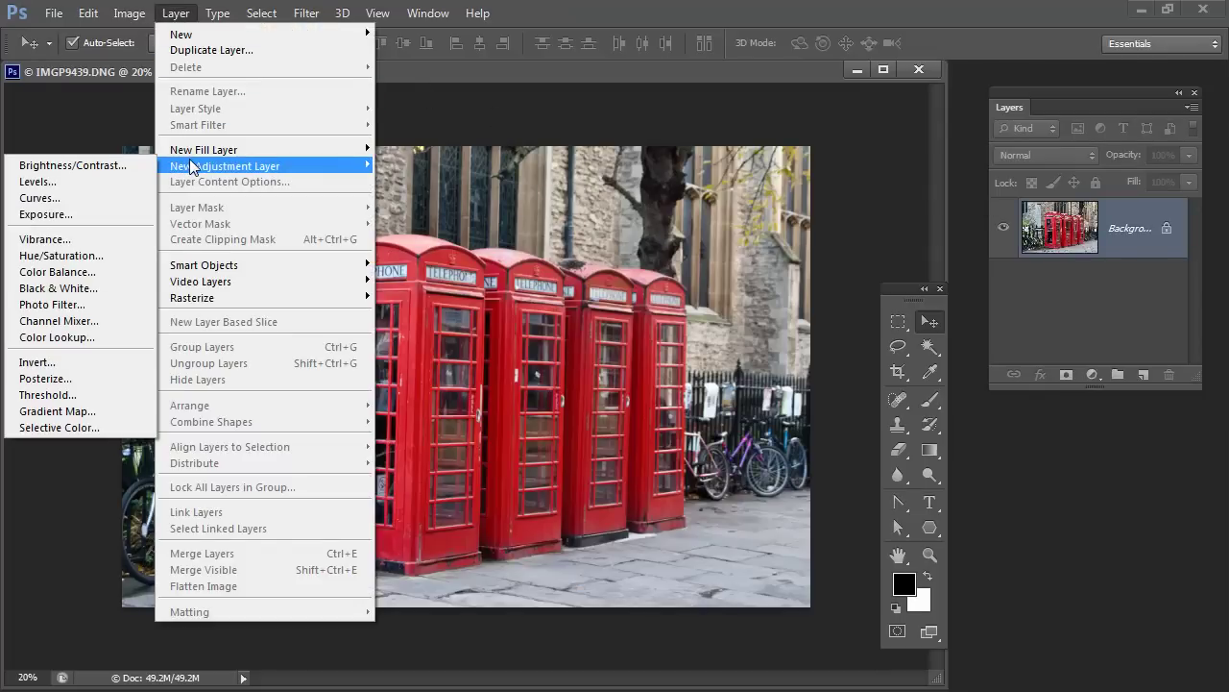
left_click(59, 288)
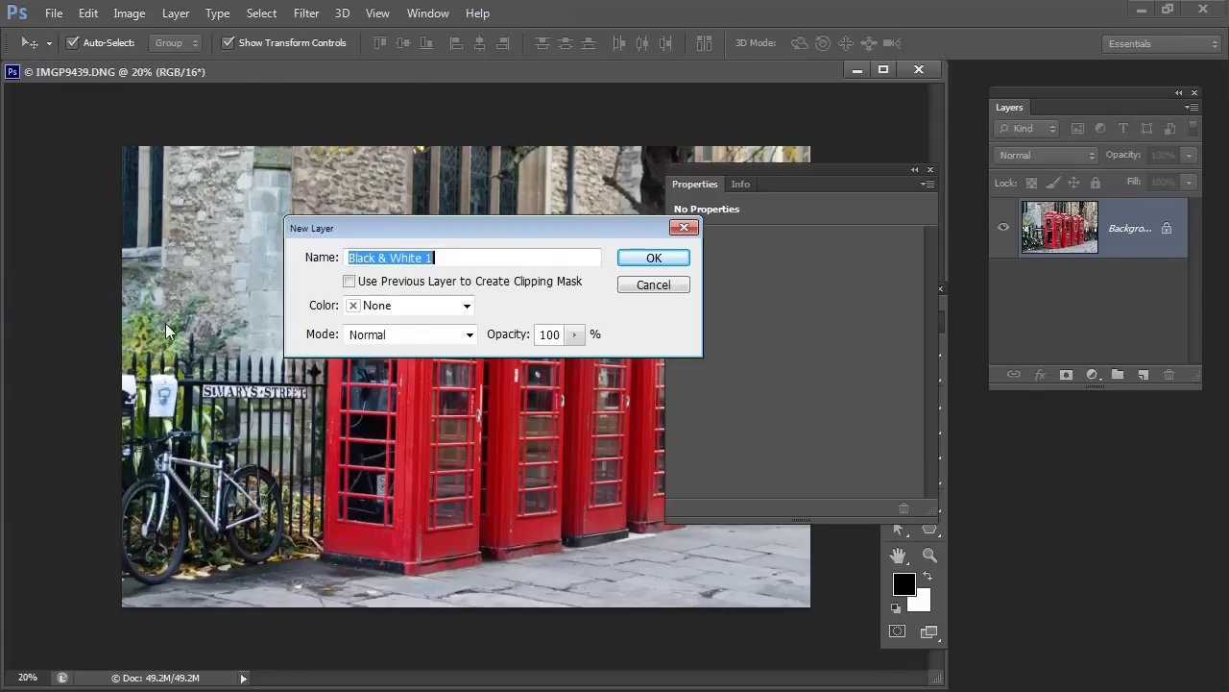
left_click(654, 258)
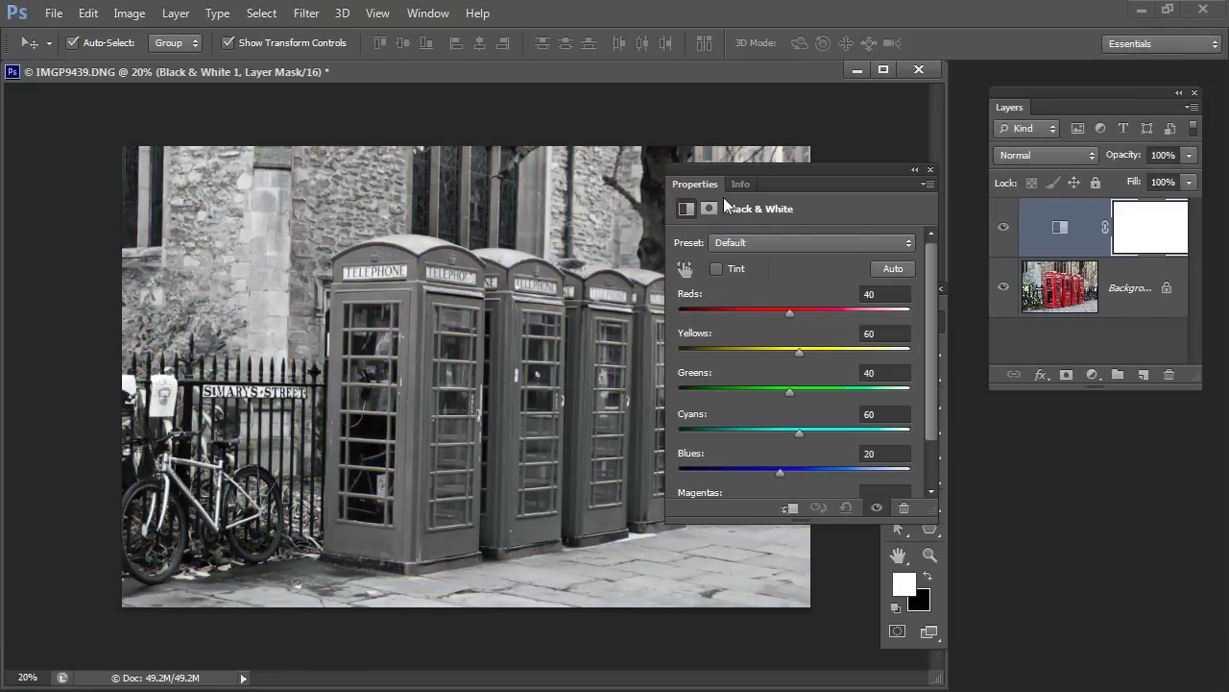
left_click_drag(692, 171, 850, 204)
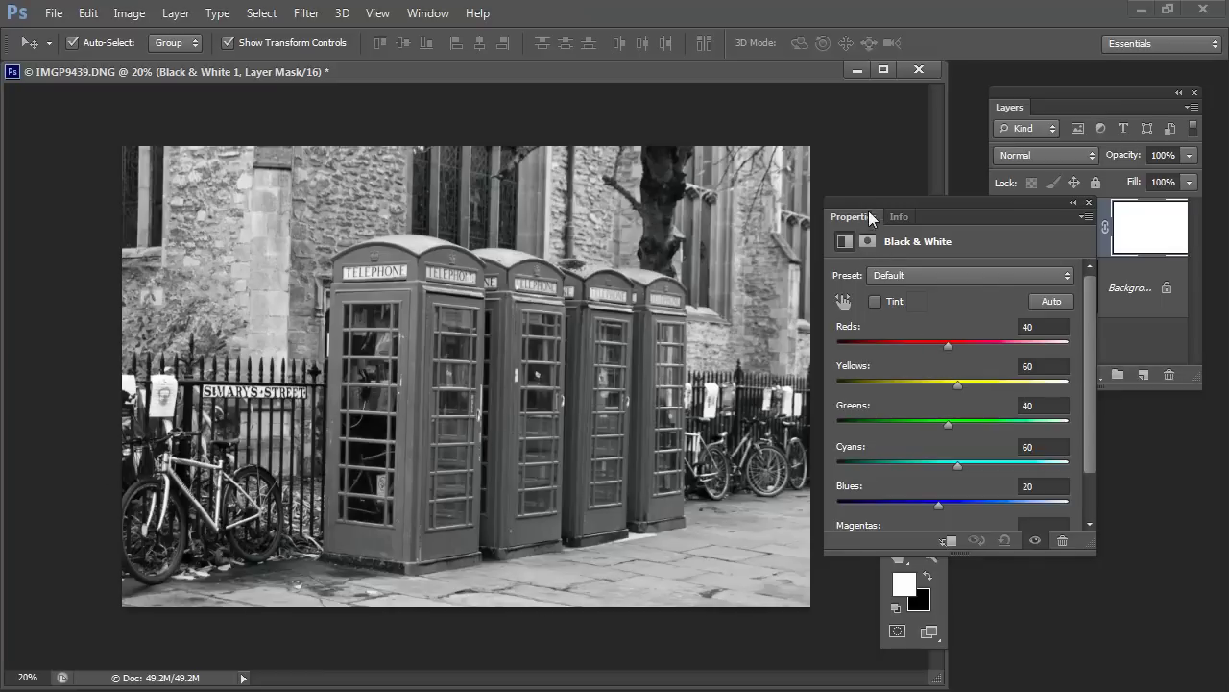
left_click_drag(868, 207, 882, 183)
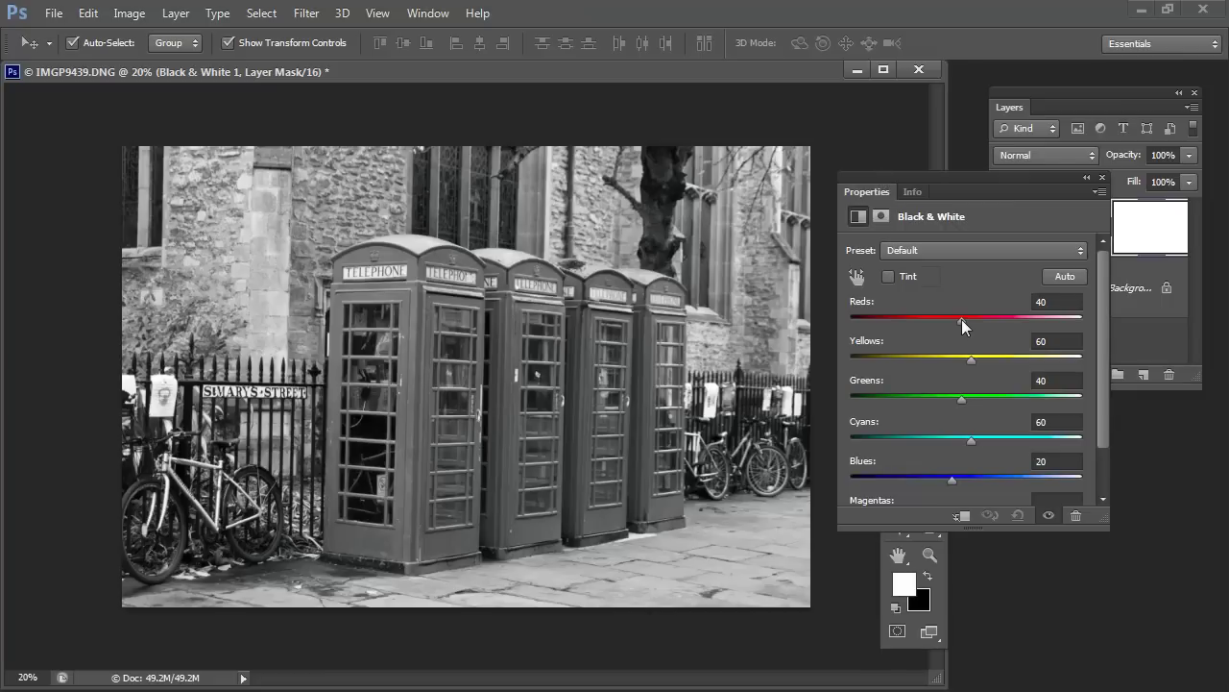
- Set Reds to 46, darken Yellows, Greens to -39 and darken Blues
left_click_drag(962, 319, 964, 316)
left_click_drag(972, 358, 921, 363)
mouse_move(962, 400)
left_mouse_down()
mouse_move(906, 396)
mouse_move(925, 400)
left_mouse_up()
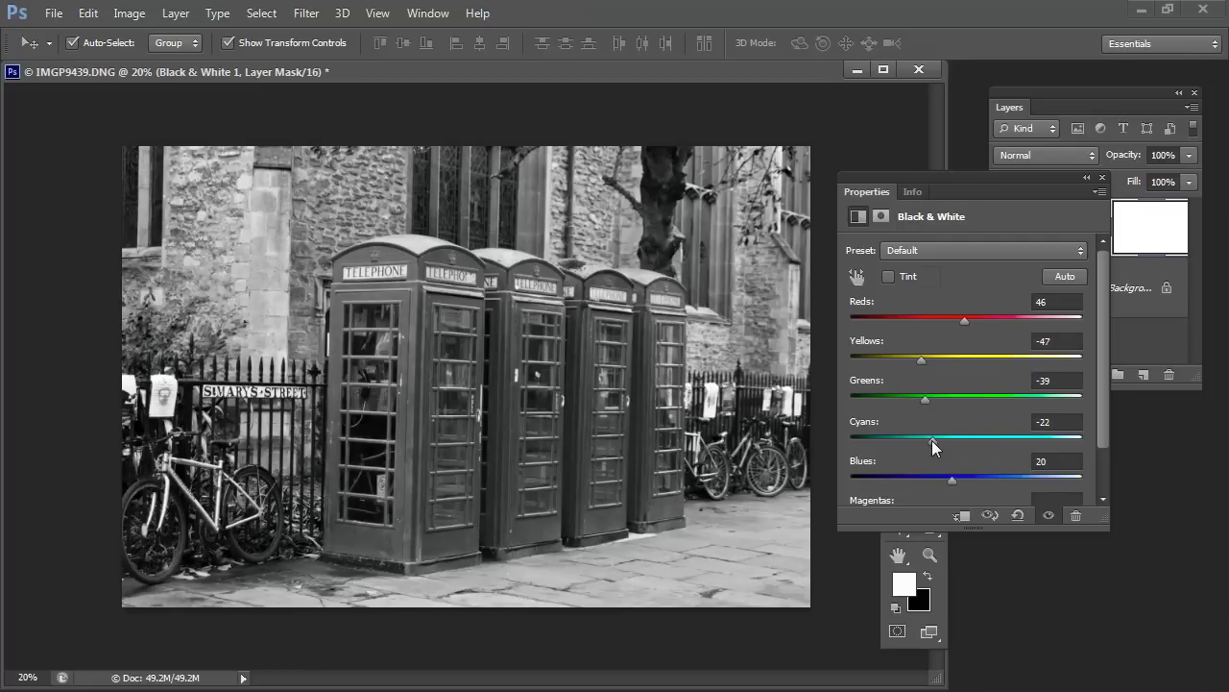
left_click_drag(954, 480, 836, 452)
left_click(1102, 176)
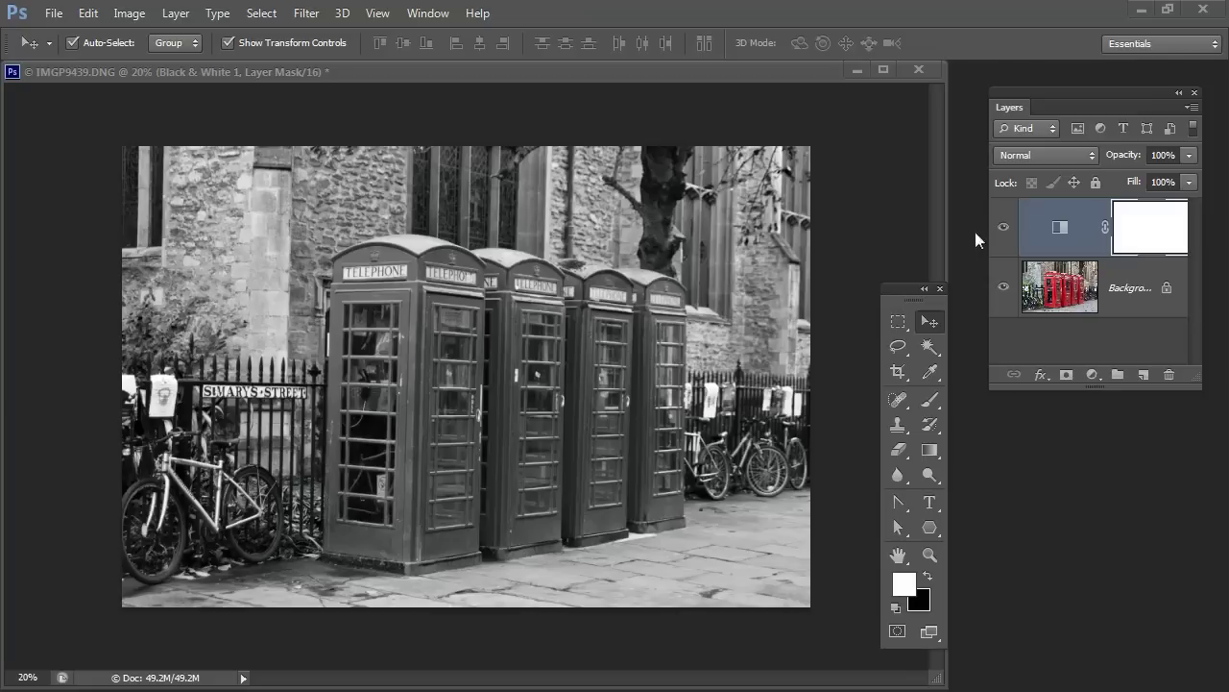
- Widen the Layers panel and set up a soft round brush painting black
left_click_drag(1002, 90, 962, 75)
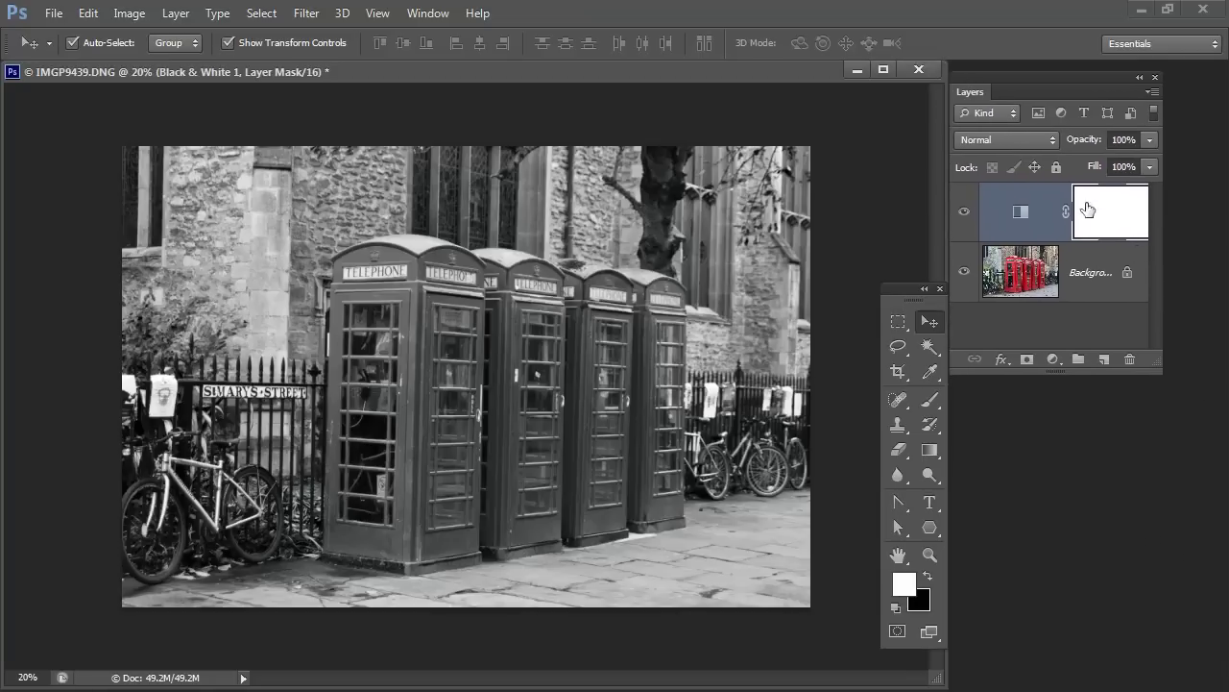
left_click_drag(1156, 360, 1188, 386)
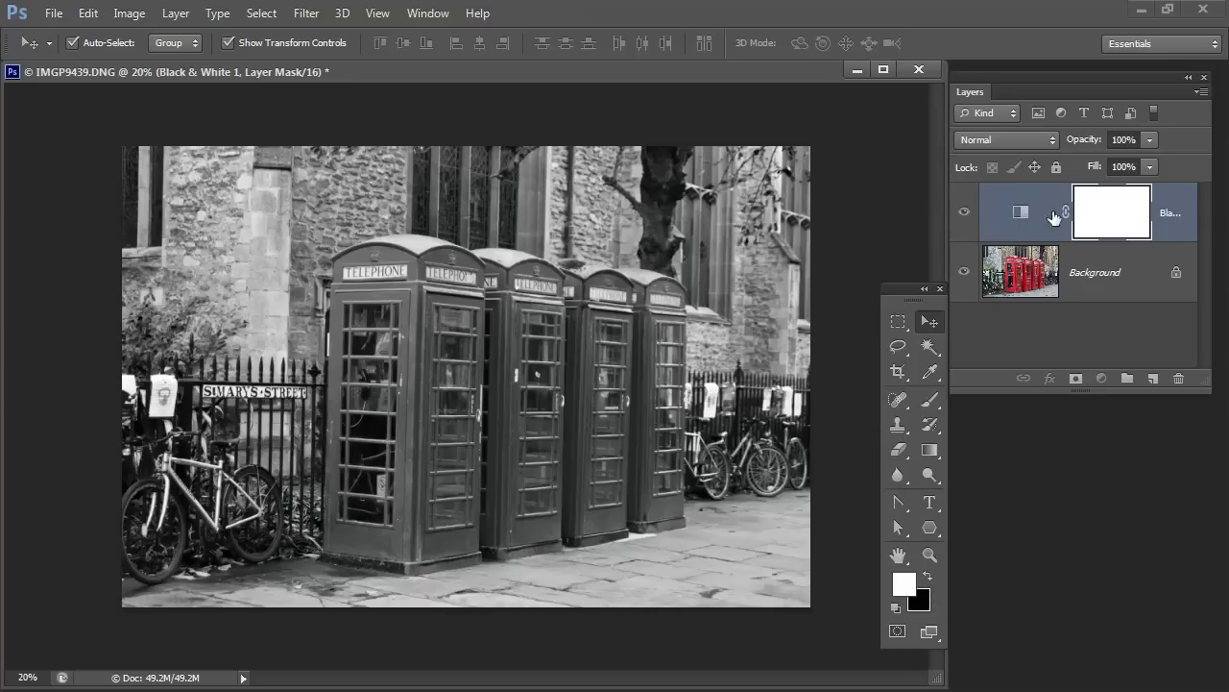
left_click(928, 579)
left_click(924, 401)
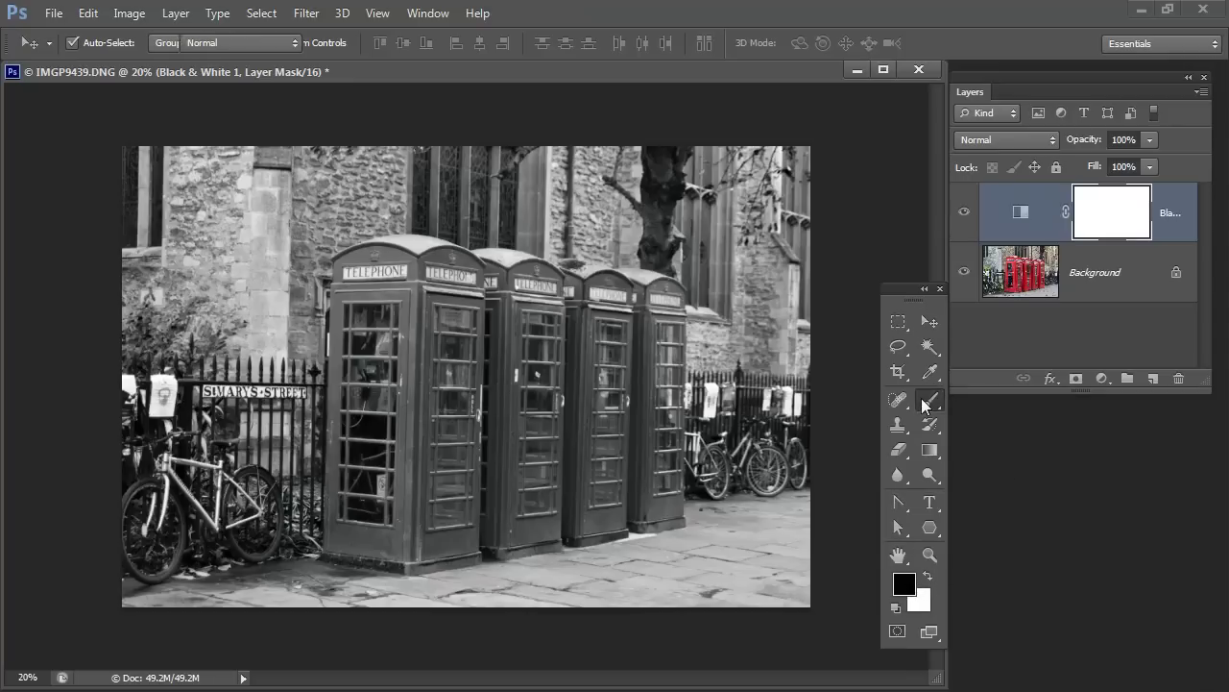
left_click(97, 43)
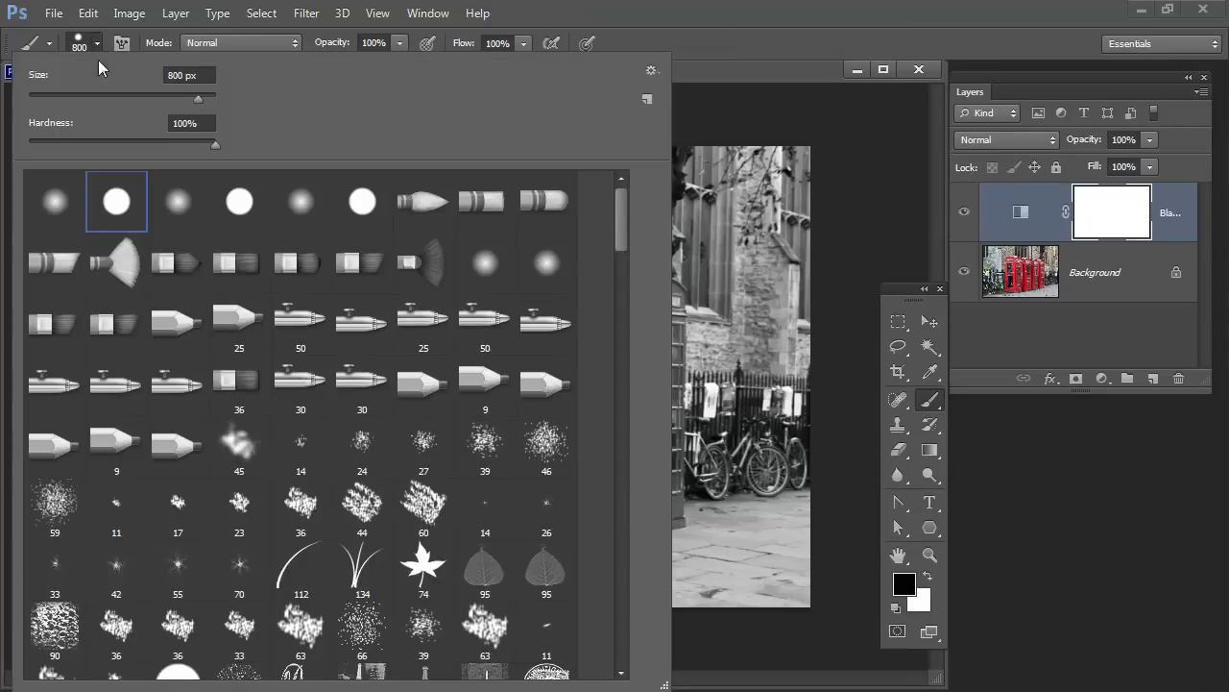
left_click(179, 205)
left_click(723, 69)
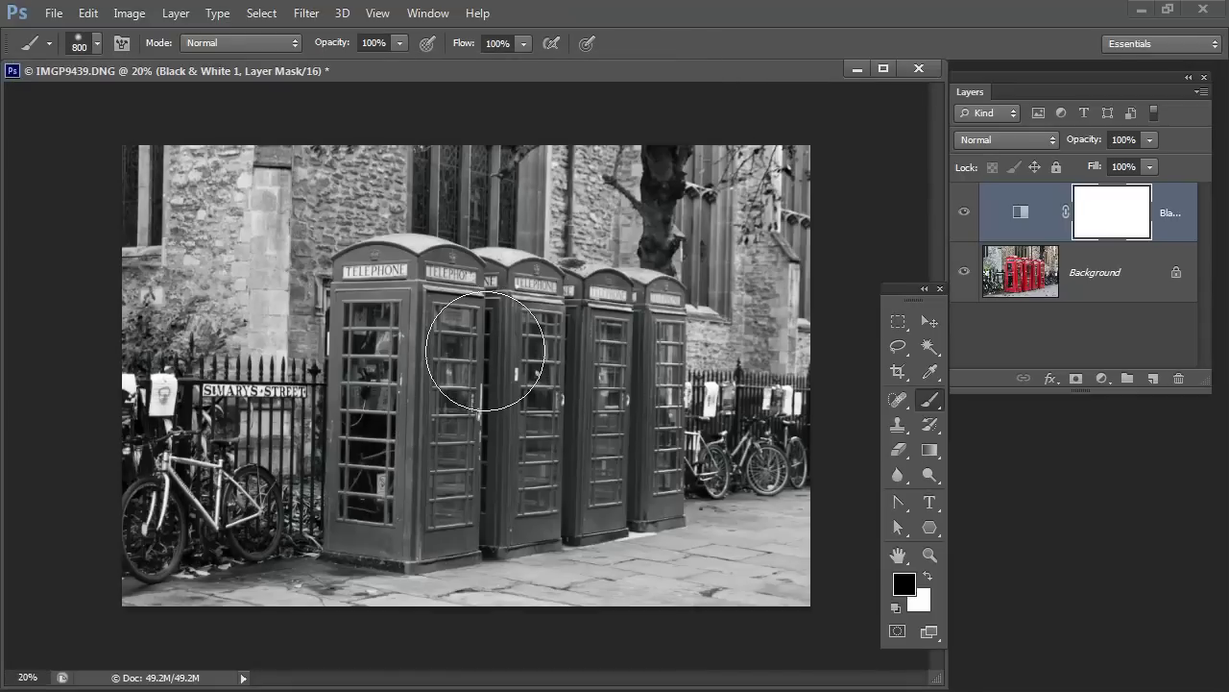
- Paint black on the mask over the telephone boxes, with white to regrey the wall and fence
mouse_move(453, 343)
left_mouse_down()
mouse_move(467, 432)
mouse_move(406, 376)
mouse_move(535, 397)
mouse_move(576, 439)
mouse_move(604, 439)
mouse_move(371, 481)
mouse_move(356, 494)
mouse_move(511, 568)
mouse_move(624, 509)
mouse_move(658, 412)
mouse_move(672, 307)
mouse_move(500, 278)
mouse_move(359, 279)
mouse_move(310, 491)
mouse_move(415, 403)
left_mouse_up()
left_click(925, 578)
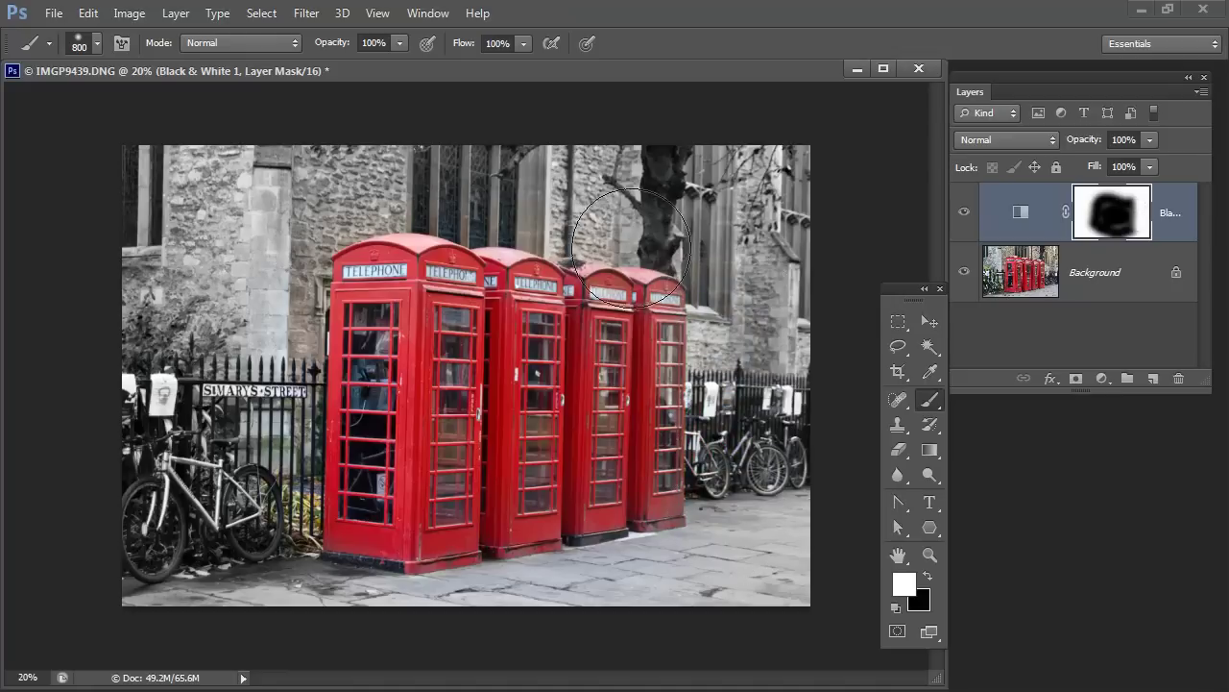
left_click_drag(292, 303, 330, 625)
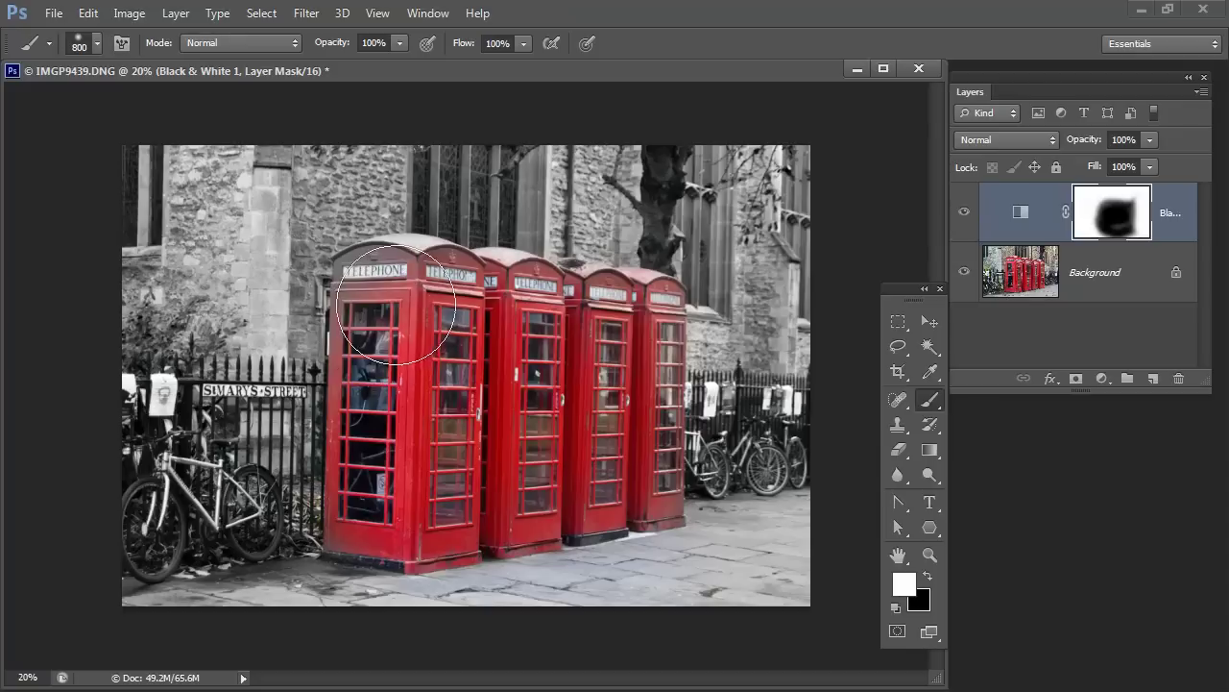
left_click(925, 579)
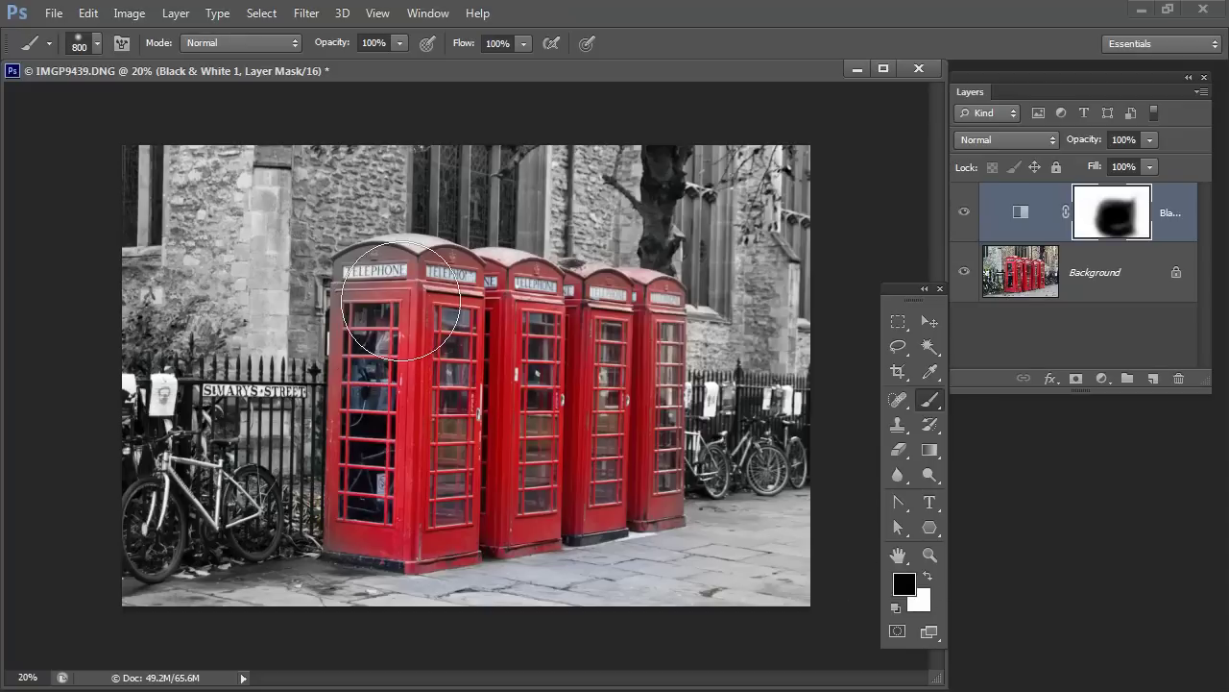
left_click_drag(394, 294, 421, 320)
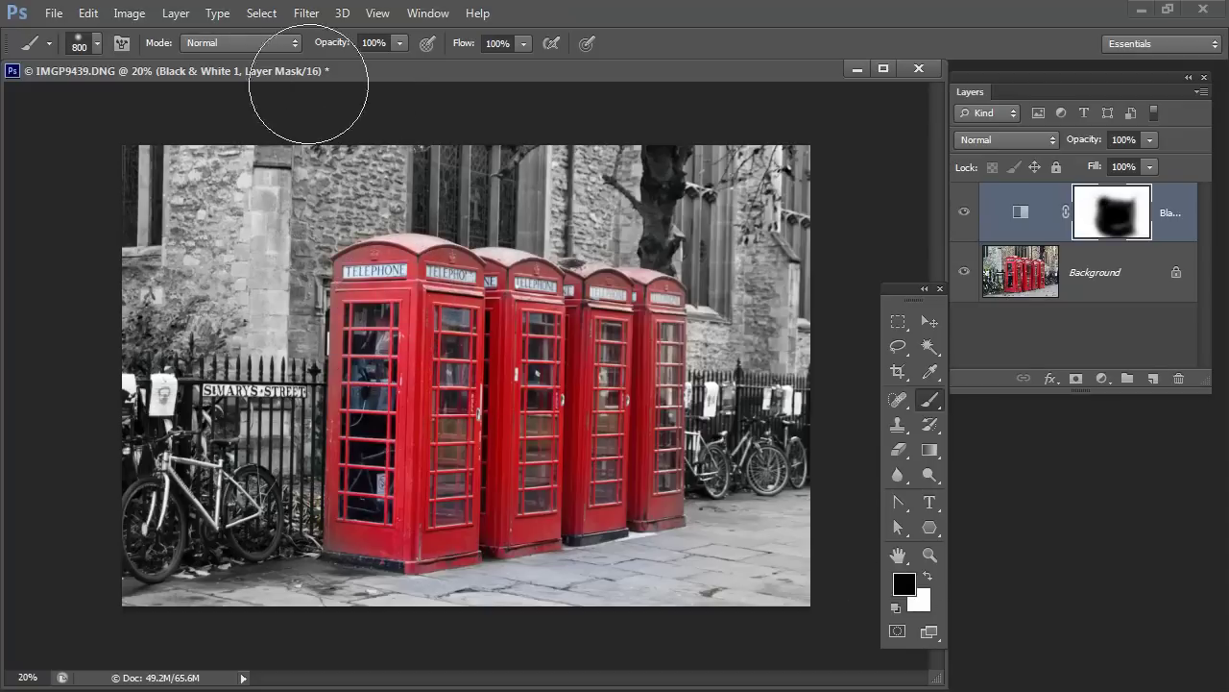
left_click_drag(538, 357, 615, 448)
- Delete the painted mask, add a fresh white mask to Black & White 1, and hide that layer
left_click_drag(1109, 212, 1180, 380)
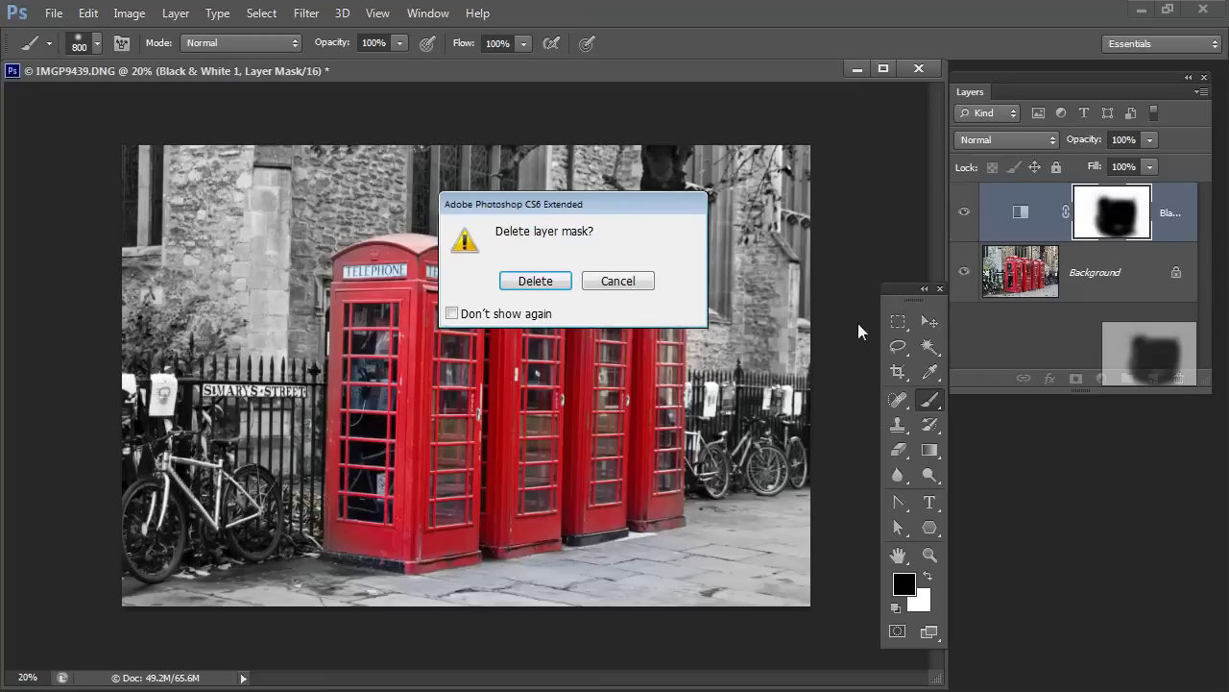
left_click(551, 281)
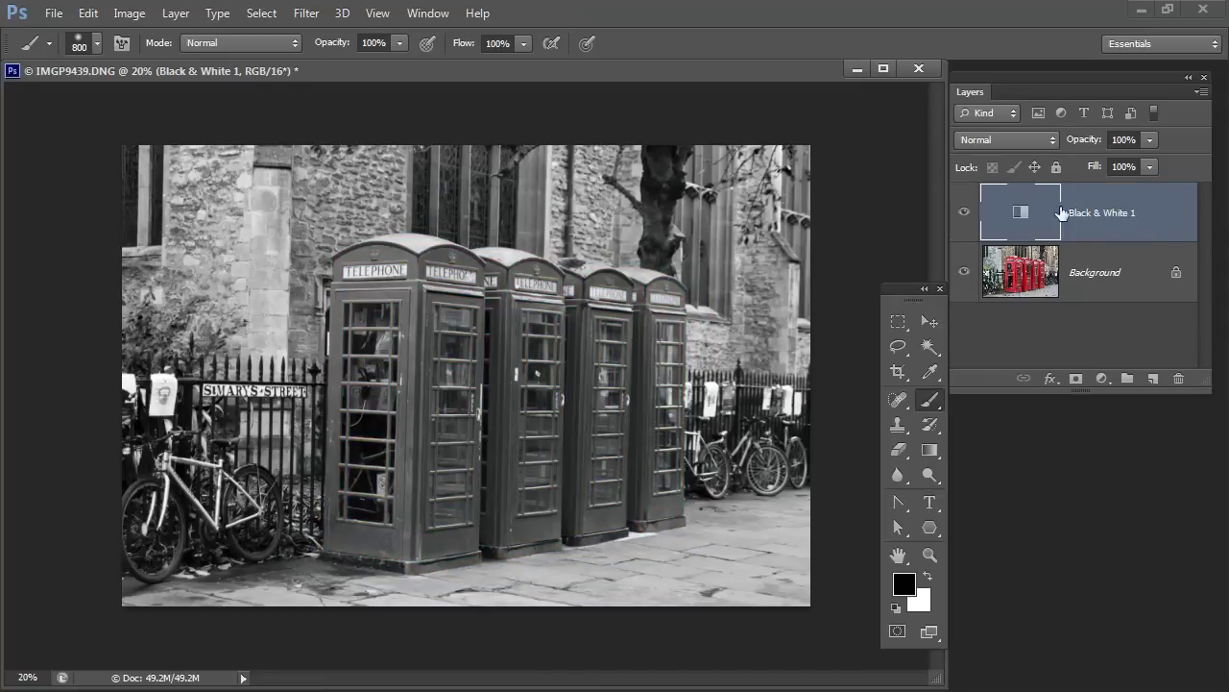
left_click(1076, 380)
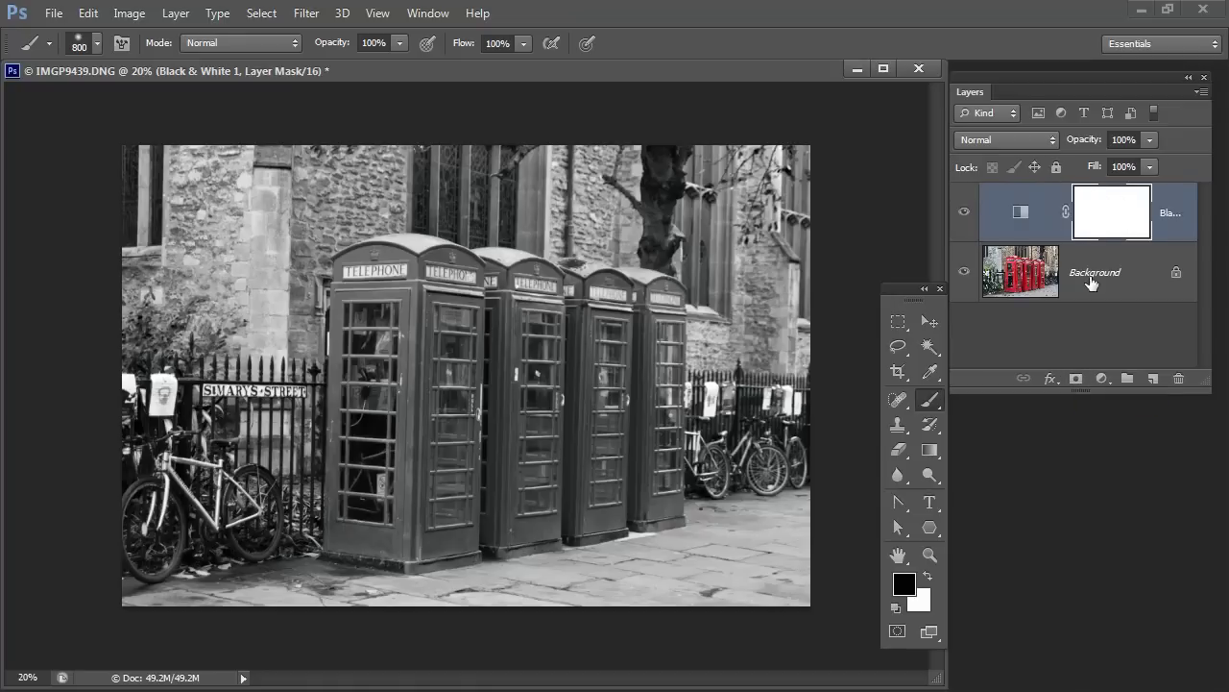
left_click(963, 212)
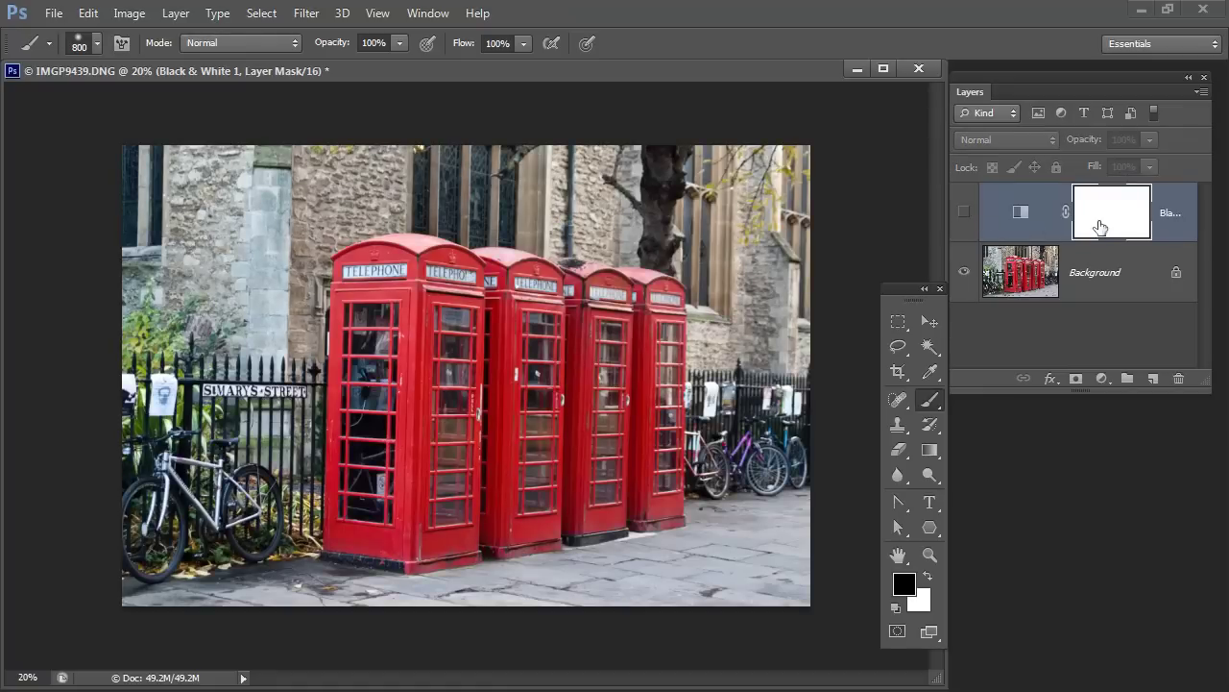
- On the Background layer, Quick Select across the four phone boxes and fill gaps between their tops
left_click(1042, 293)
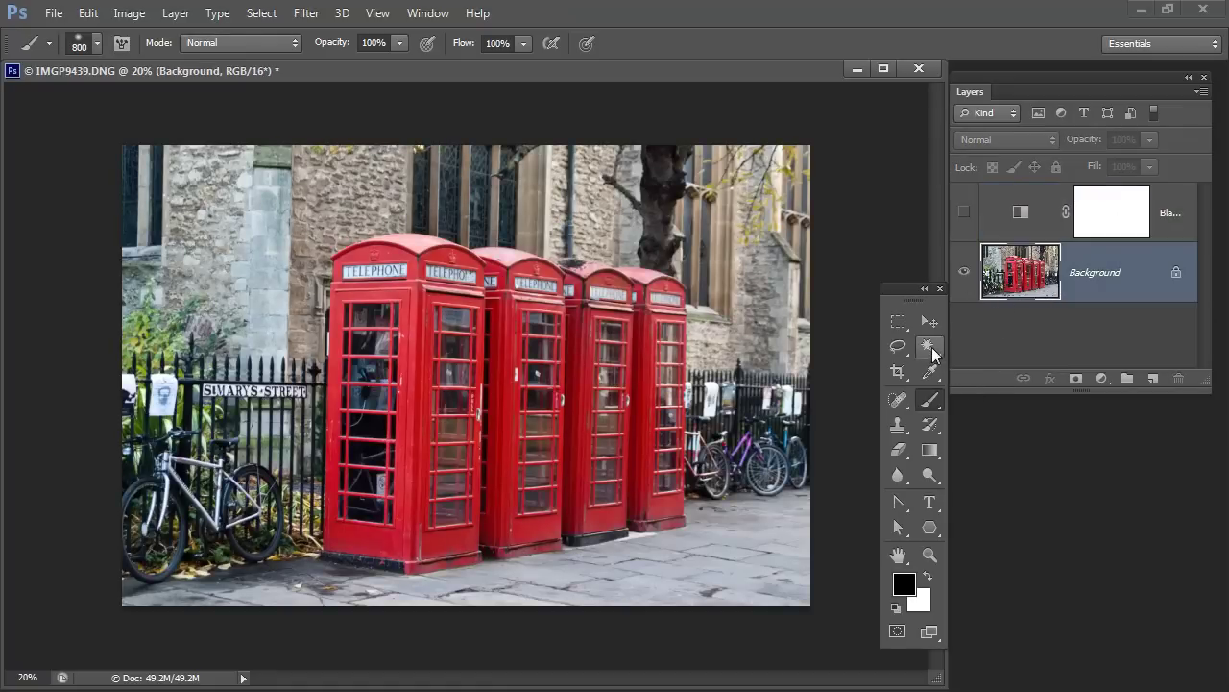
left_click(930, 348)
left_click(992, 343)
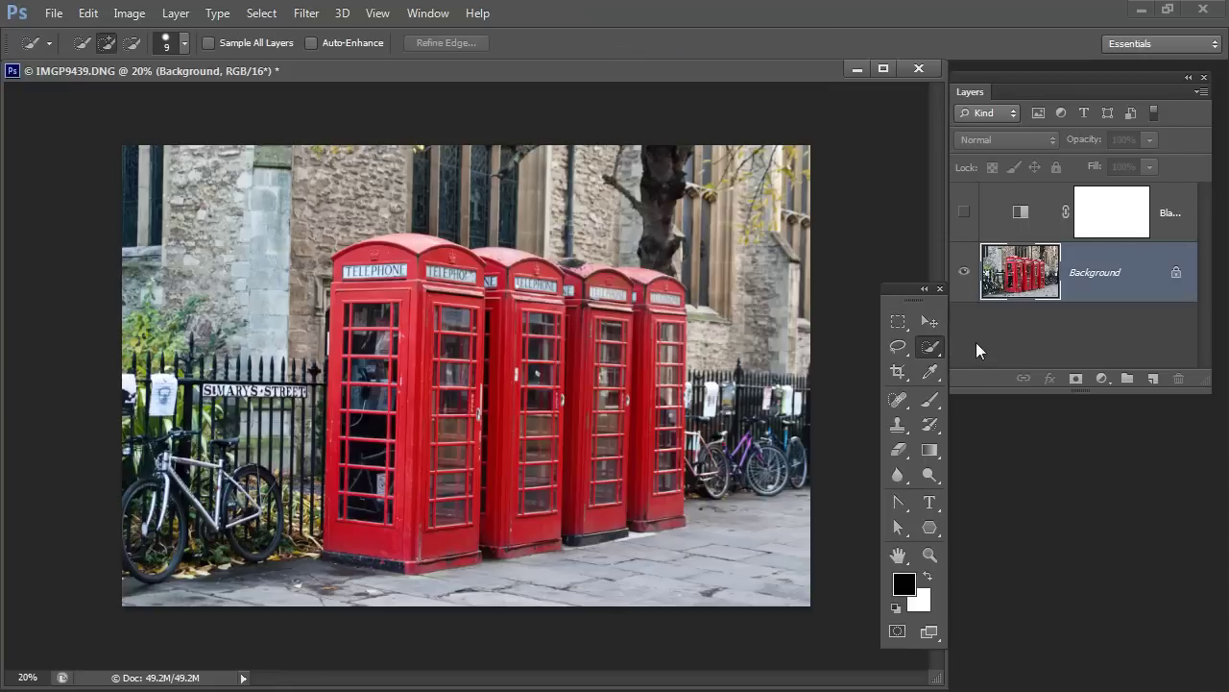
mouse_move(371, 253)
left_mouse_down()
mouse_move(381, 485)
mouse_move(341, 480)
mouse_move(452, 480)
left_mouse_up()
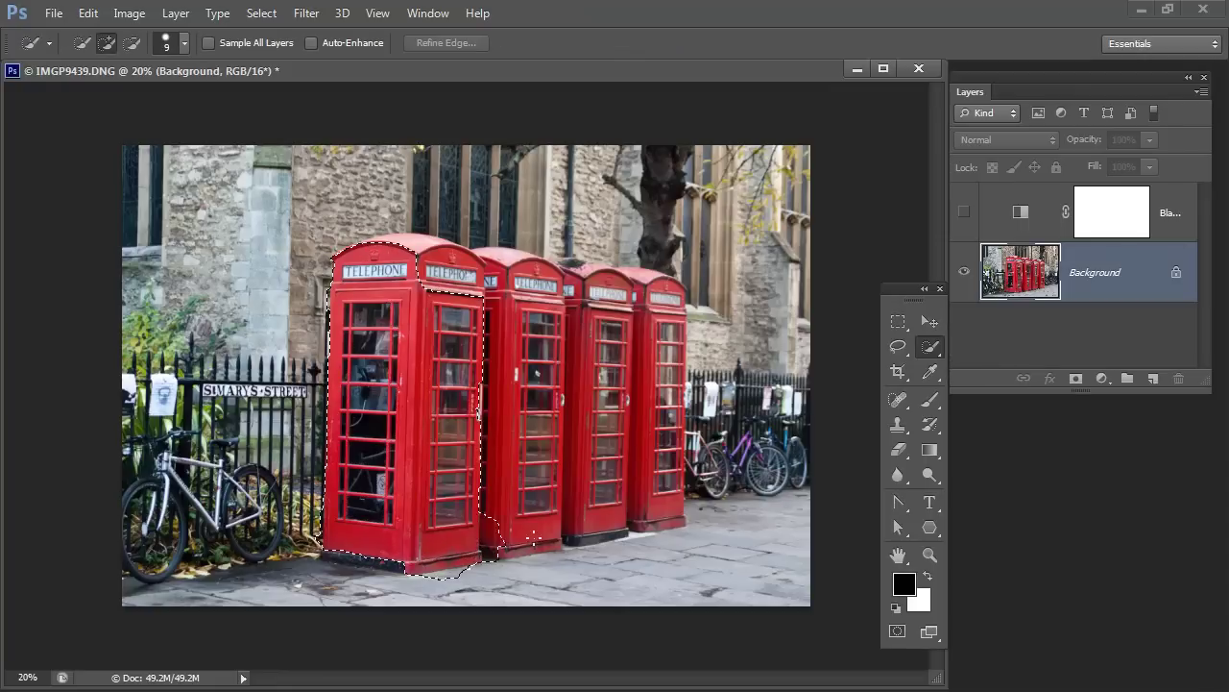
mouse_move(539, 535)
left_mouse_down()
mouse_move(672, 500)
mouse_move(663, 365)
left_mouse_up()
left_click_drag(663, 310, 569, 361)
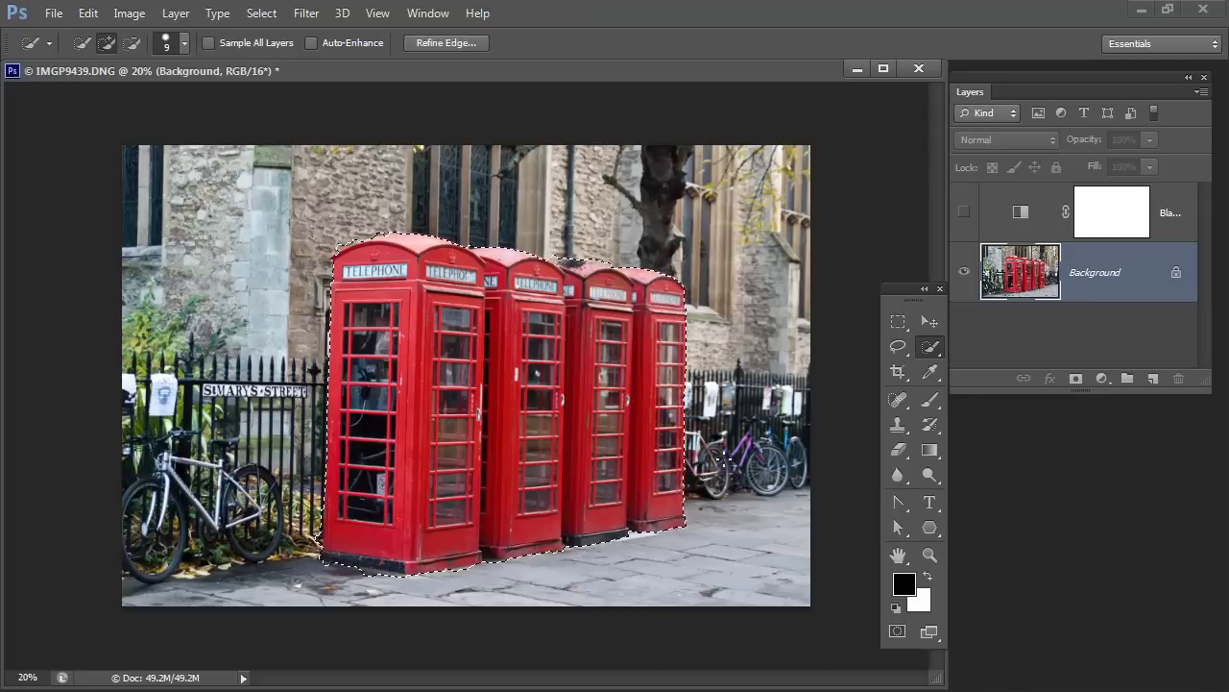
- Show Black & White 1 again, fill its mask selection with black, then deselect
left_click(1116, 210)
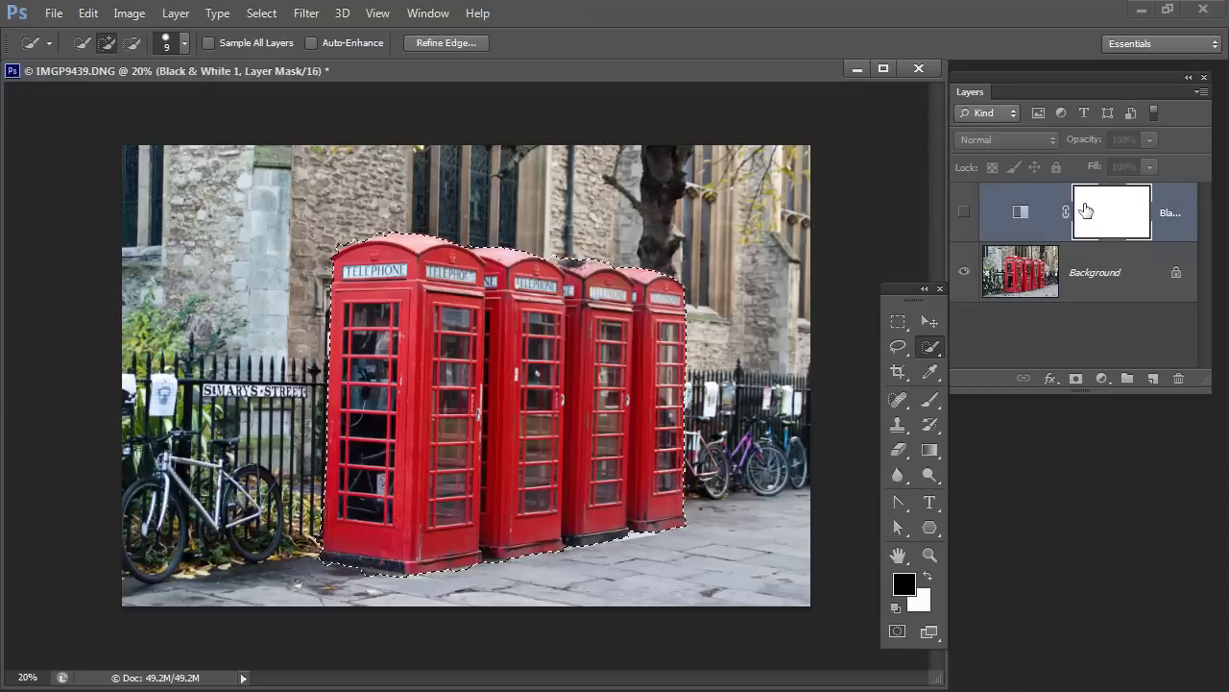
left_click(965, 213)
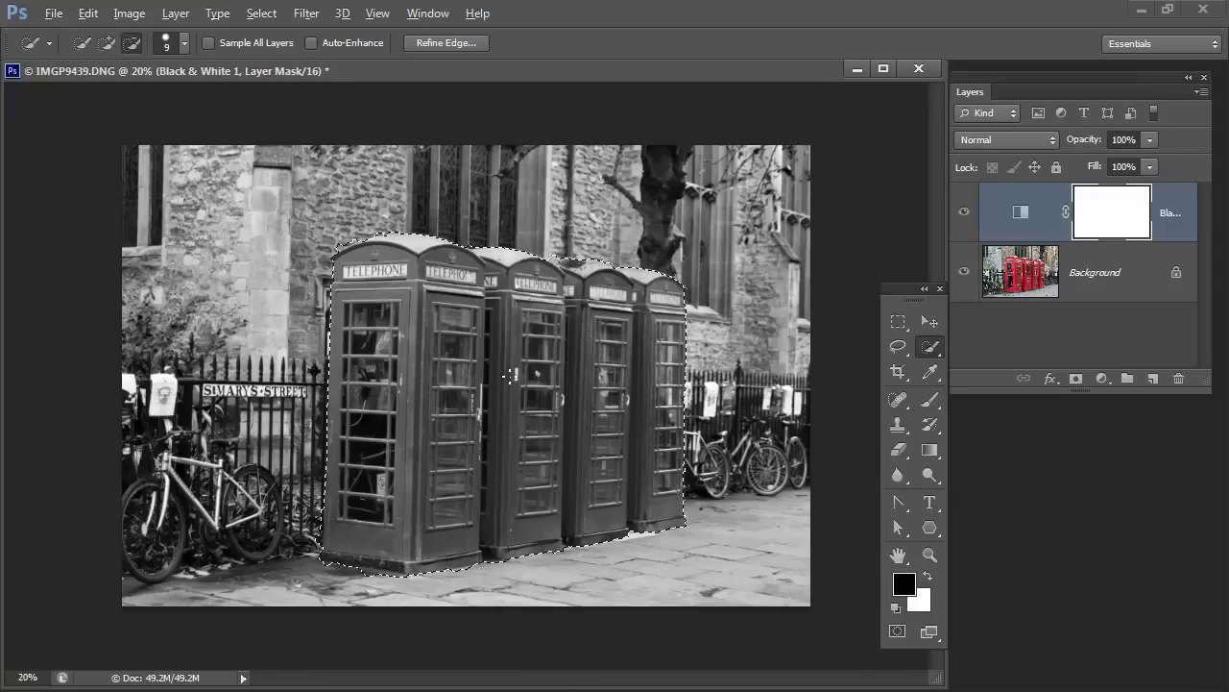
key("alt+BackSpace")
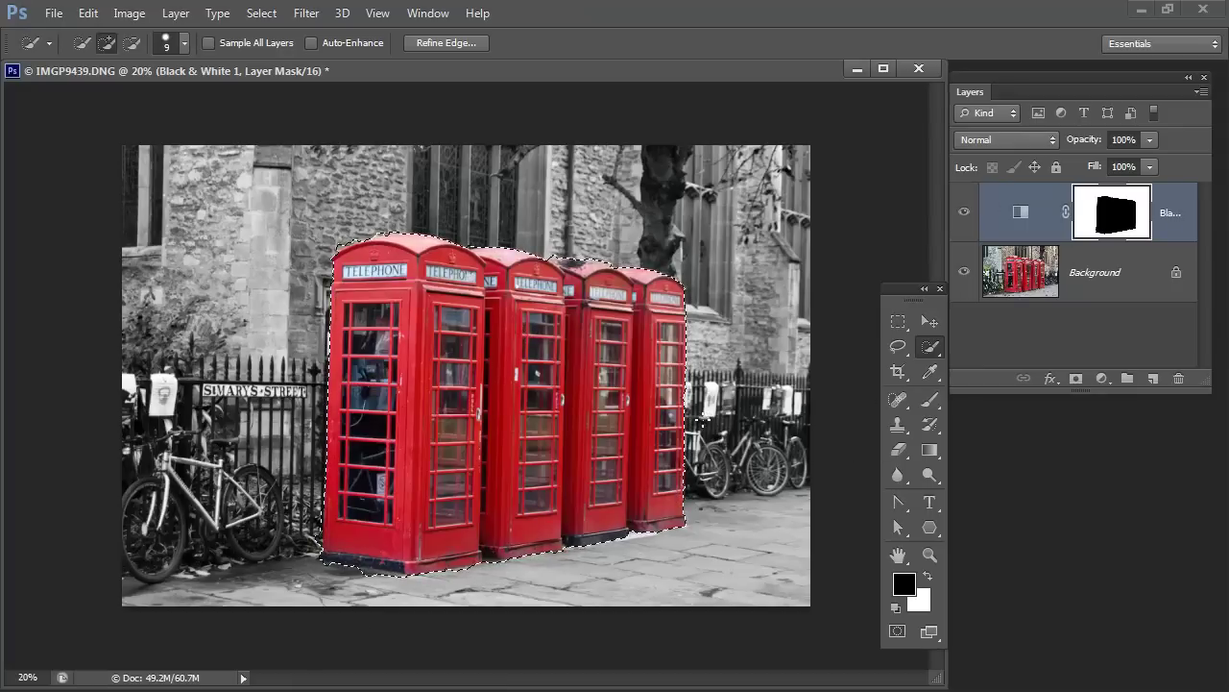
key("ctrl+d")
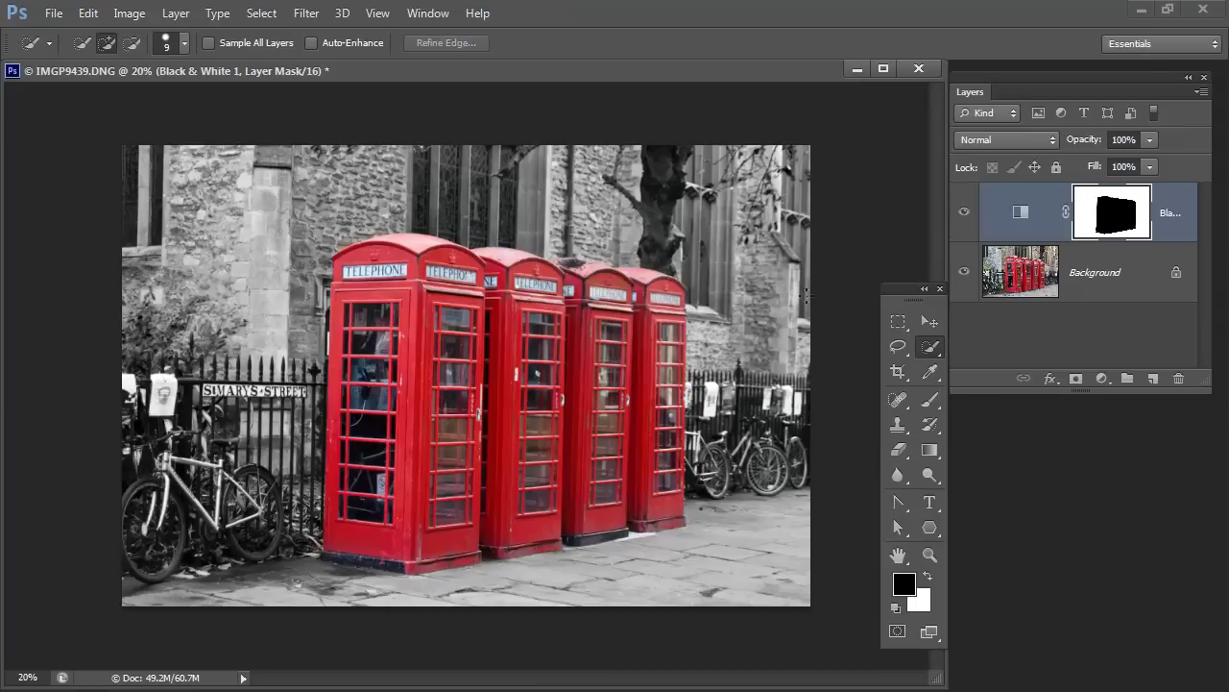
- Zoom in on the telephone box tops
left_click(930, 555)
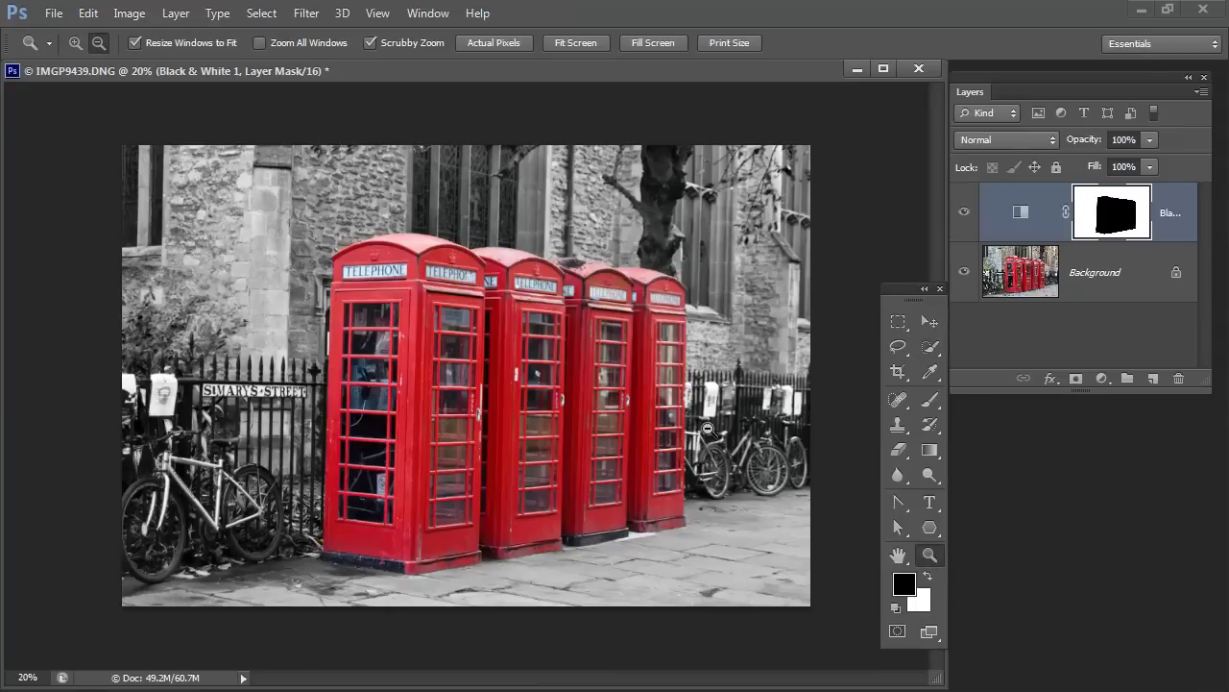
mouse_move(514, 223)
left_mouse_down()
mouse_move(636, 407)
mouse_move(705, 451)
left_mouse_up()
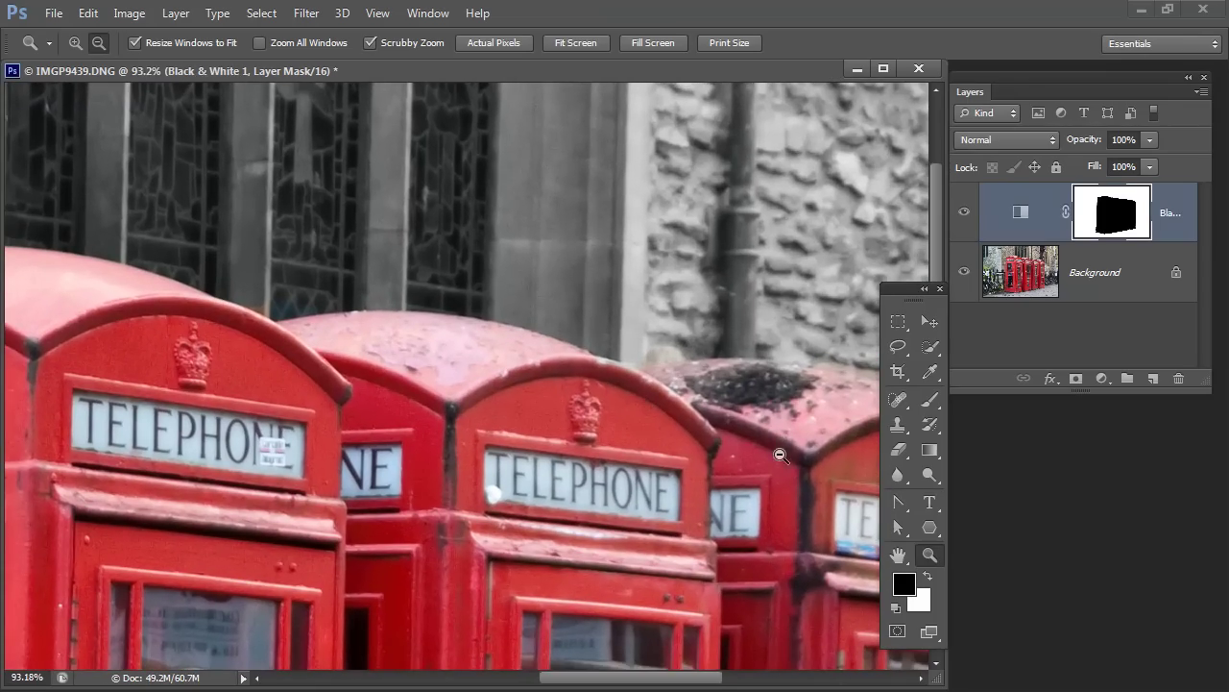
left_click_drag(783, 456, 458, 205)
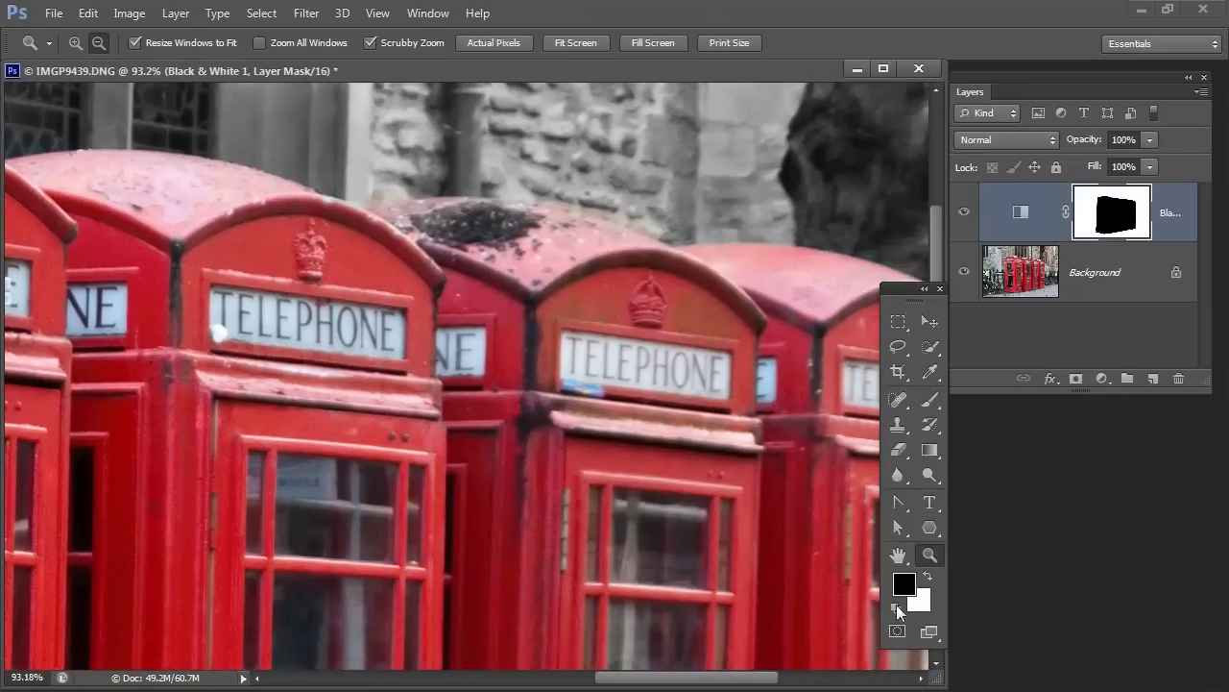
- Set a 0% hardness brush shrunk to 60 px, and pan onto the left booth roof
left_click(931, 400)
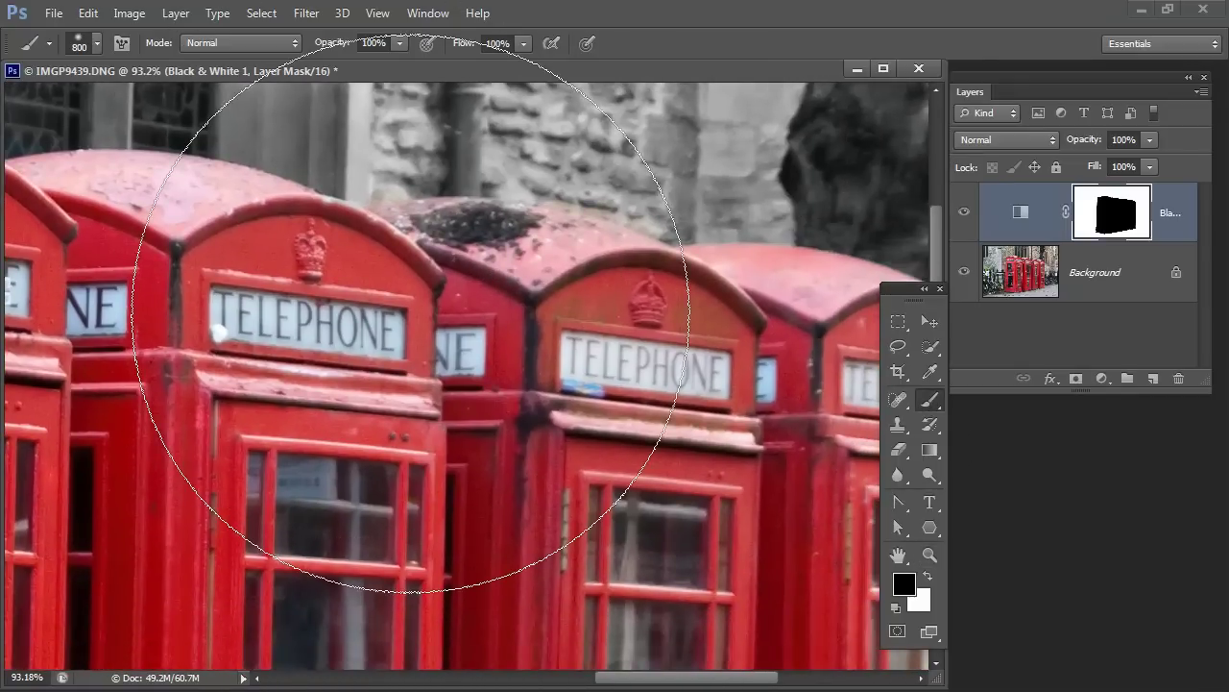
key("bracketleft")
key("bracketleft")
key("bracketleft")
key("bracketleft")
key("bracketleft")
key("bracketleft")
key("bracketleft")
key("bracketleft")
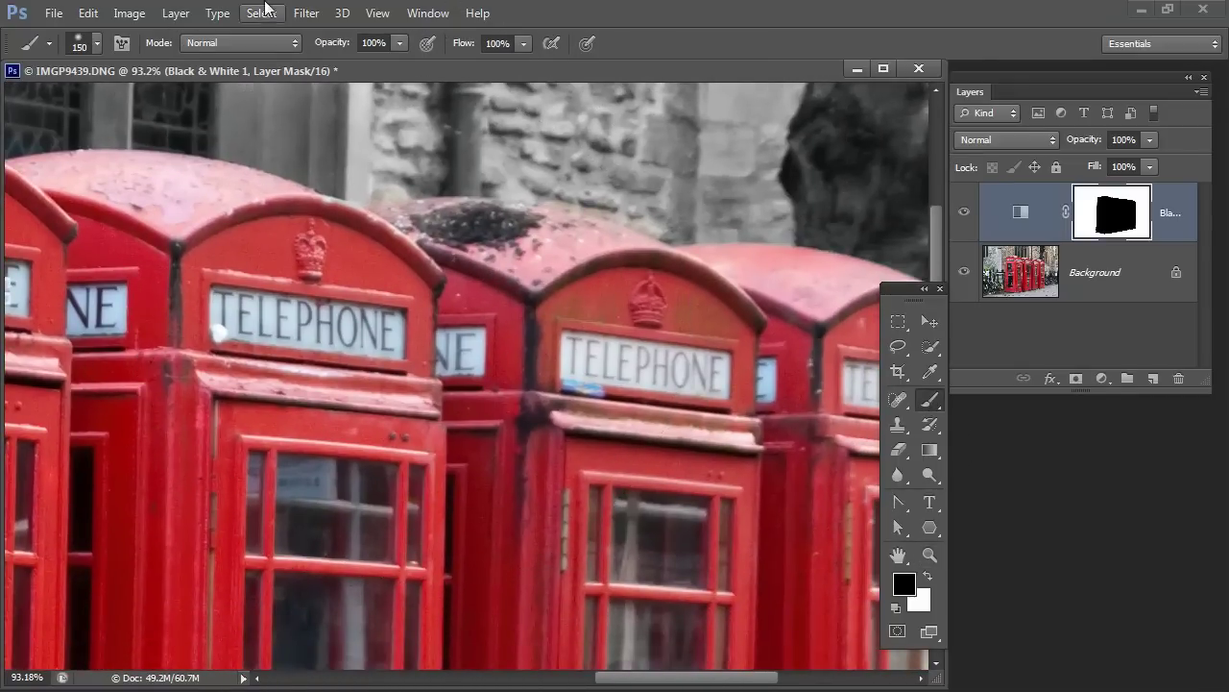
left_click(97, 43)
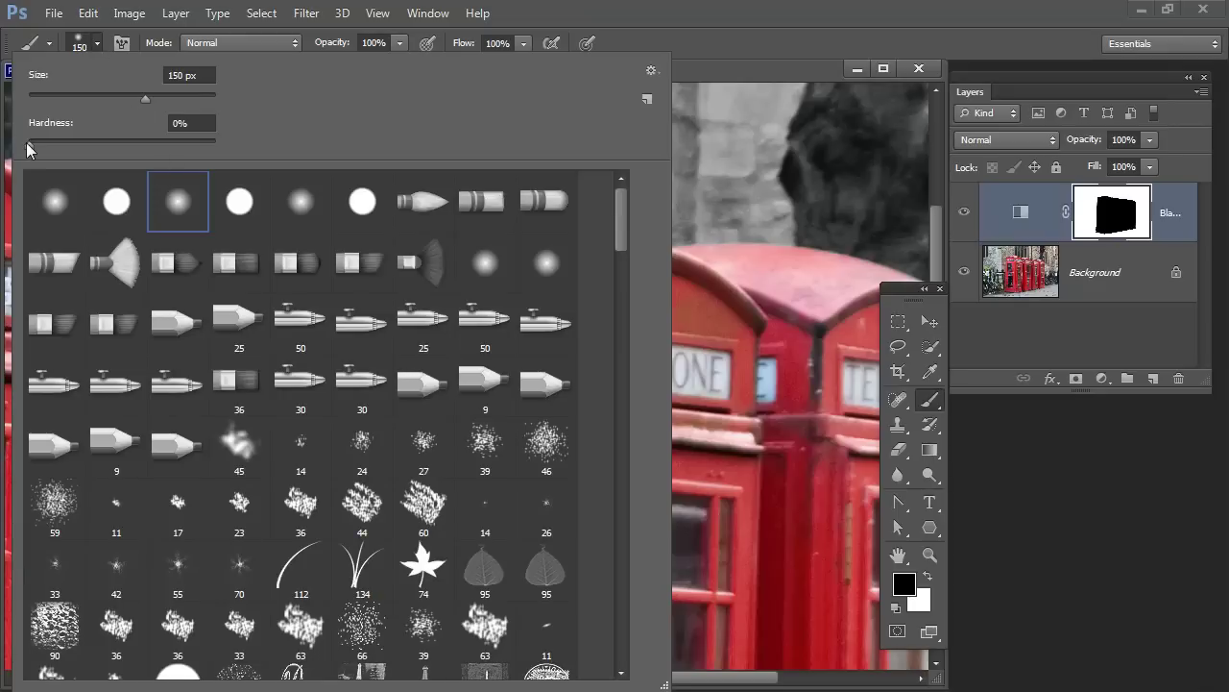
left_click(707, 54)
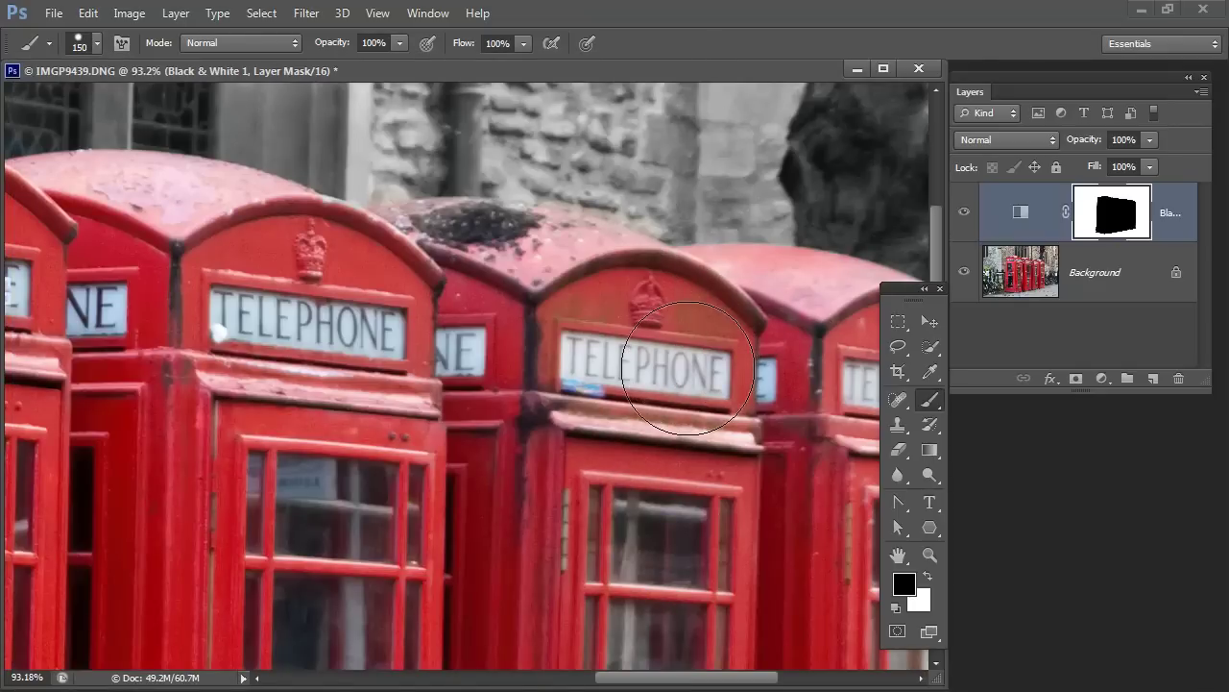
key("bracketleft")
key("bracketleft")
key("bracketleft")
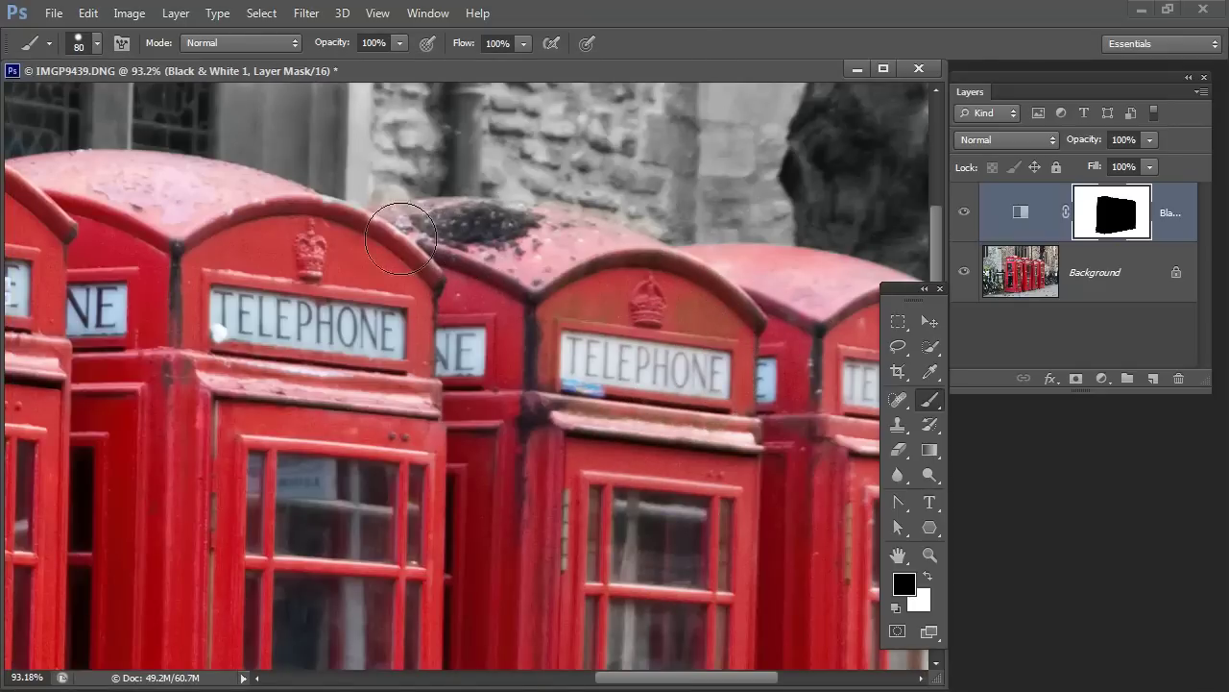
key("bracketleft")
key("bracketleft")
key("bracketleft")
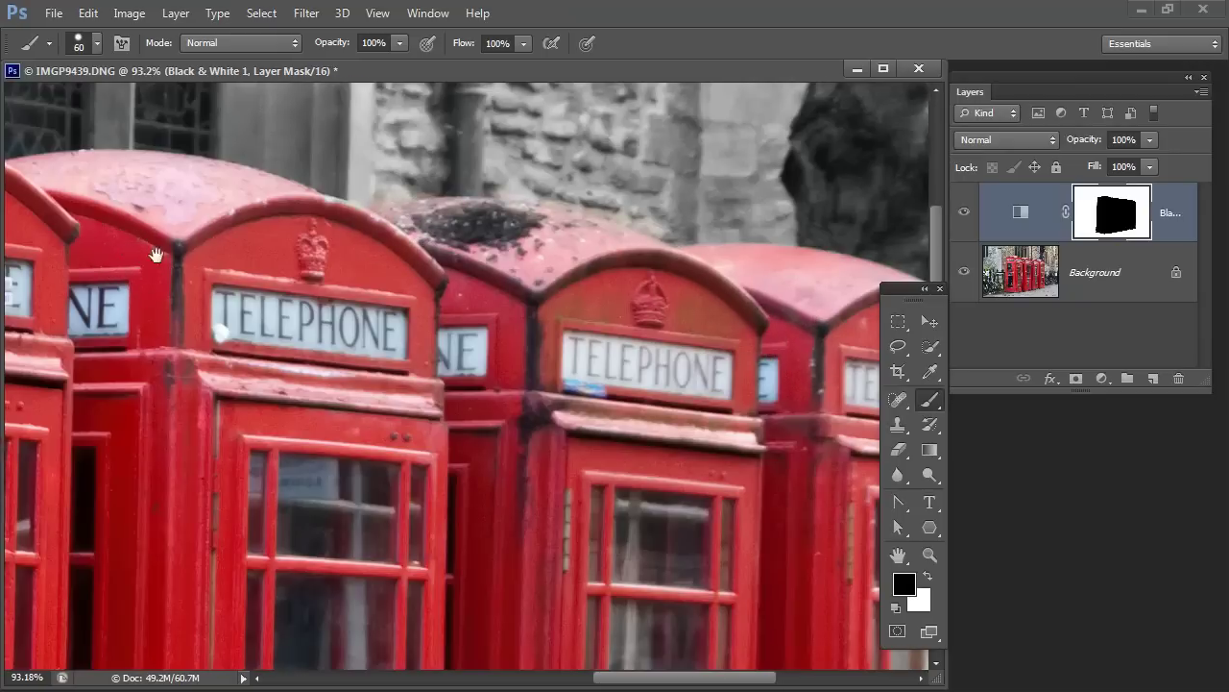
left_click_drag(125, 255, 292, 334)
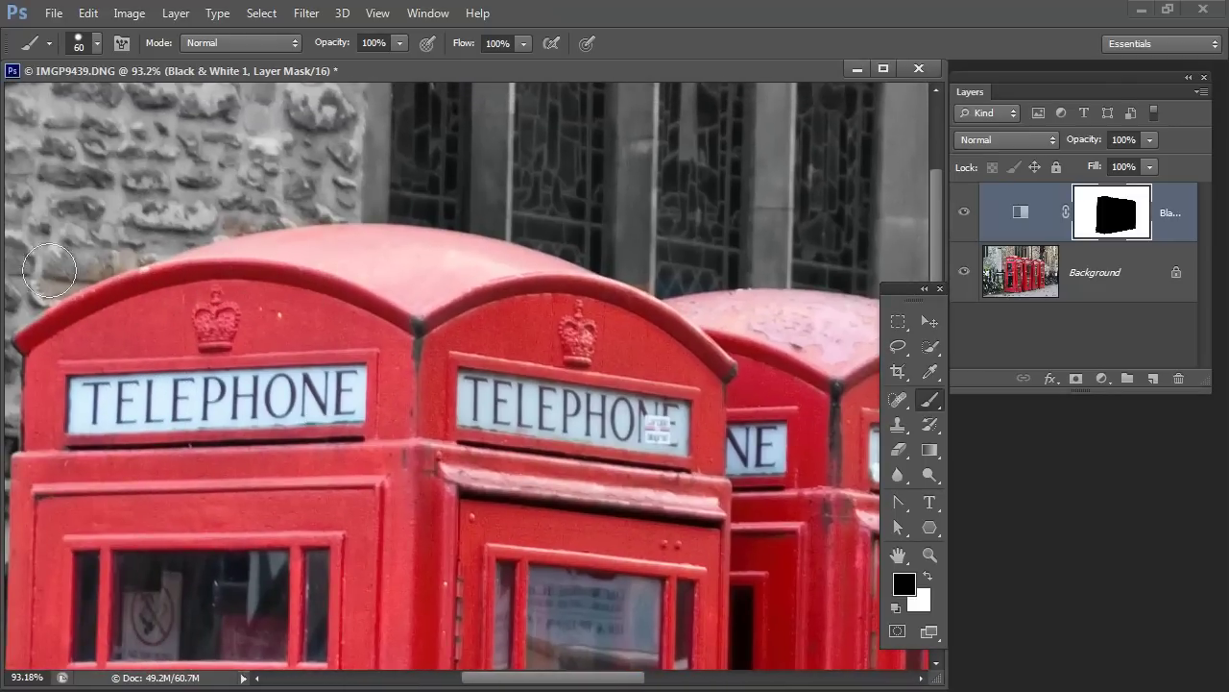
left_click_drag(208, 351, 299, 391)
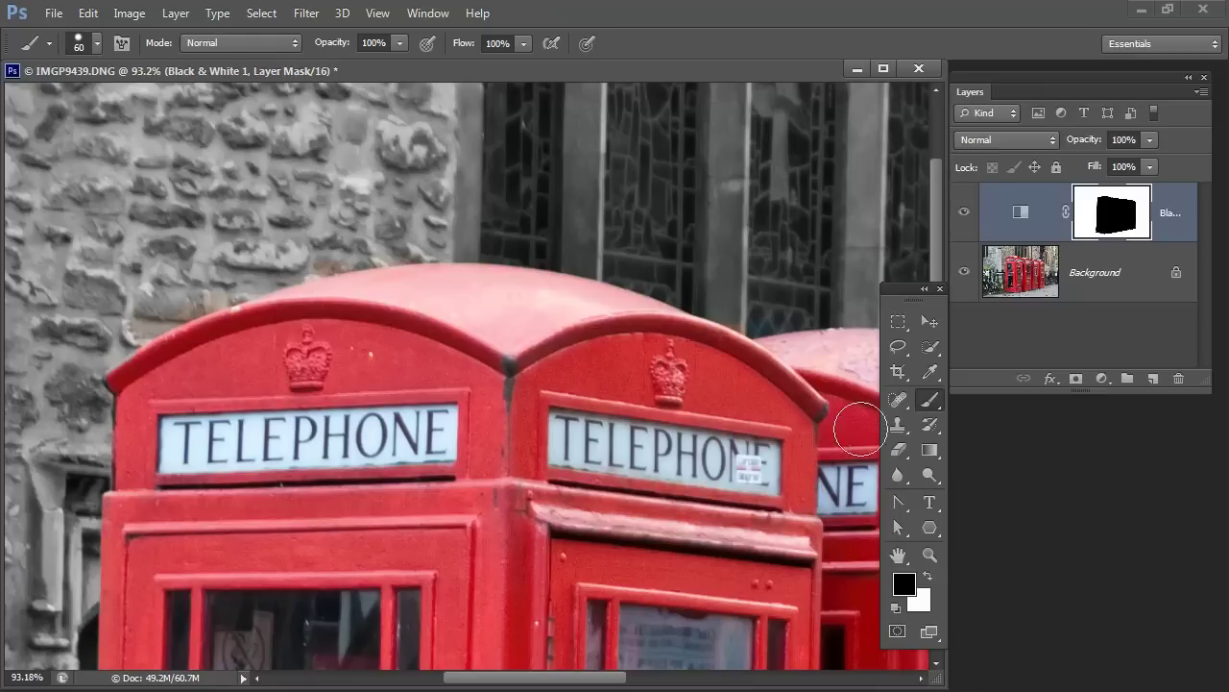
- Swap paint colour to white and back to black, and shrink the brush to 30 px
key("x")
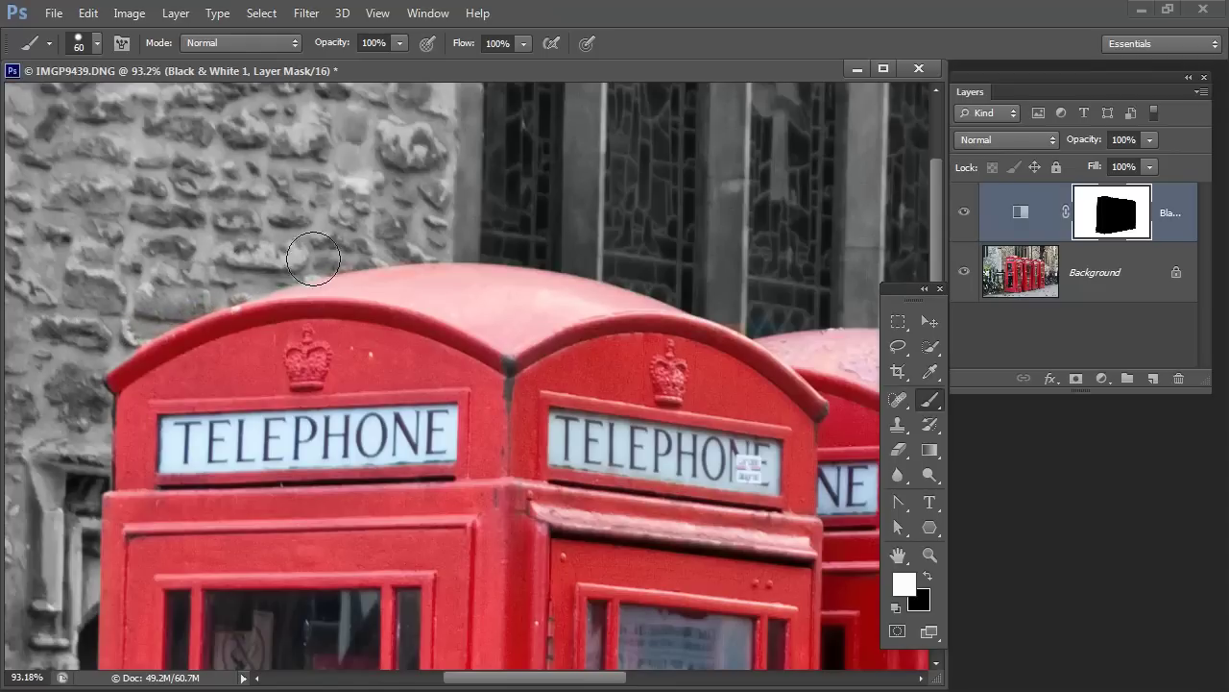
key("x")
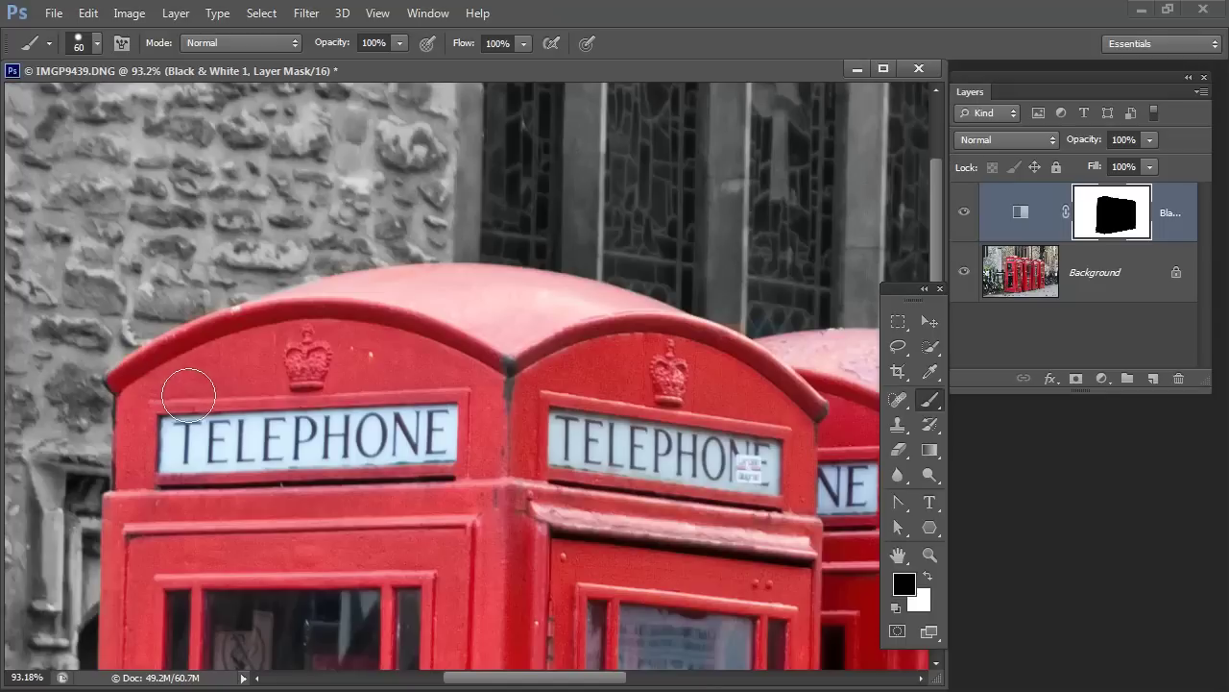
key("bracketleft")
key("bracketleft")
key("bracketleft")
- Scroll down to the phone boxes' bases, then pan back to the boxes' upper door panes
scroll(367, 490, "down", 3)
scroll(345, 489, "down", 3)
scroll(331, 365, "down", 3)
scroll(313, 528, "down", 2)
scroll(314, 528, "down", 3)
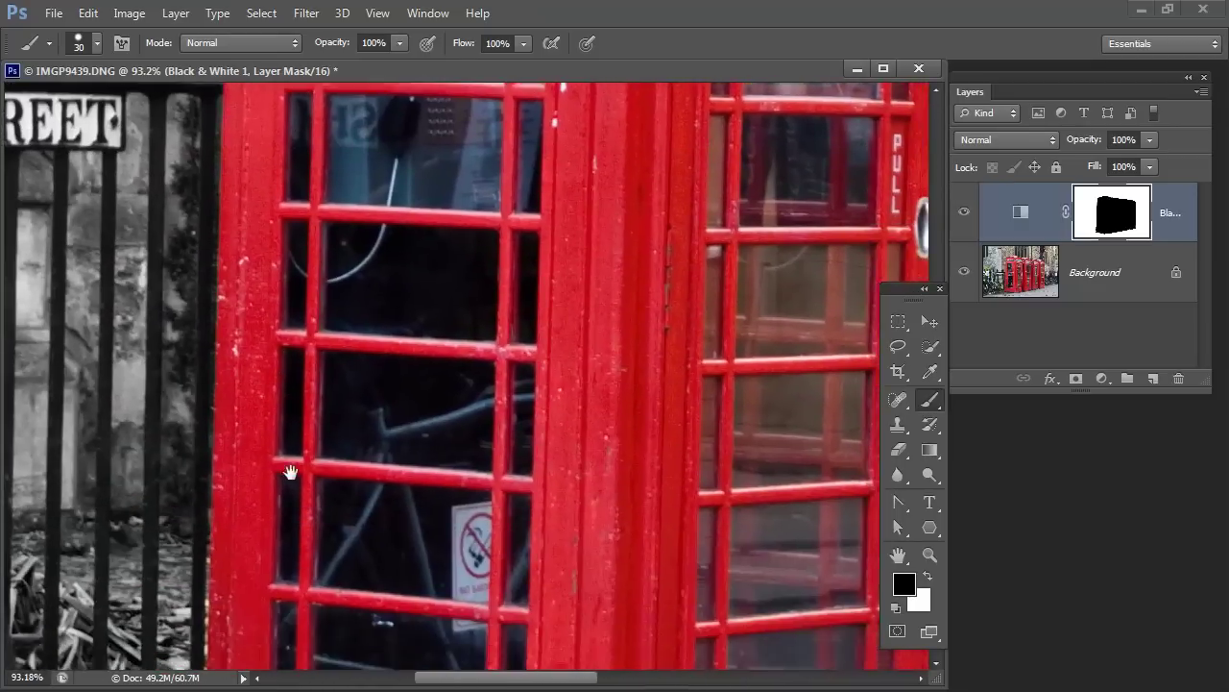
scroll(288, 467, "down", 3)
scroll(302, 467, "down", 1)
scroll(327, 529, "down", 1)
scroll(306, 462, "up", 1)
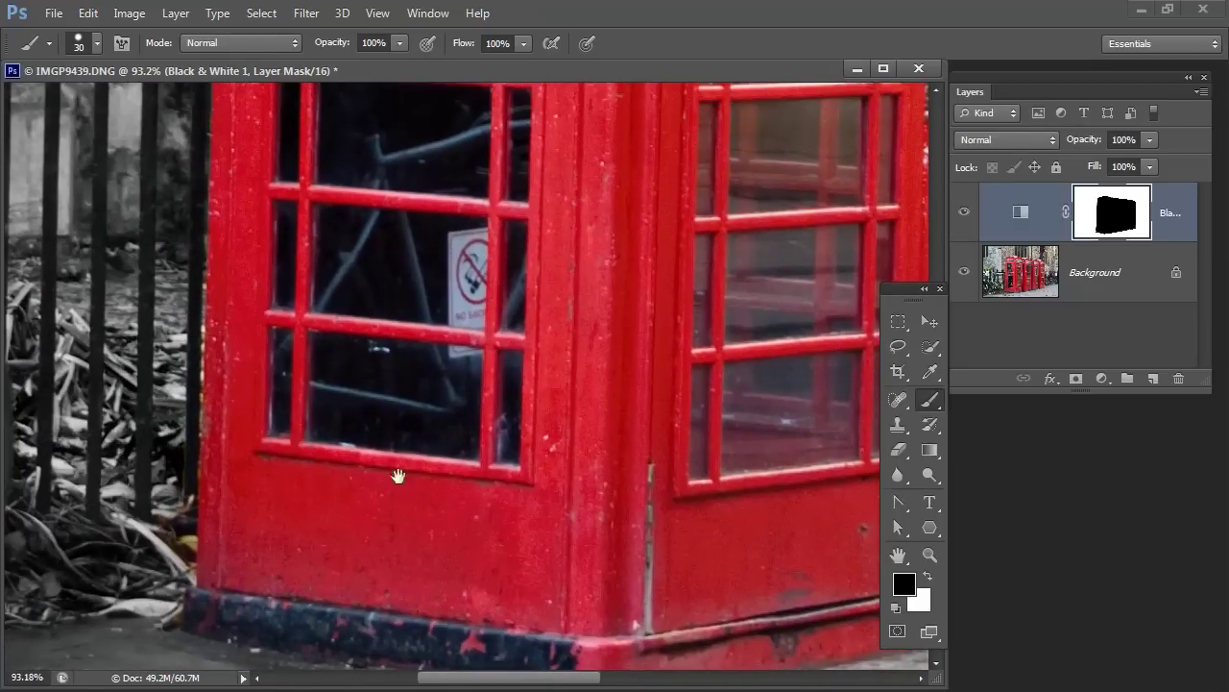
left_click_drag(434, 607, 365, 448)
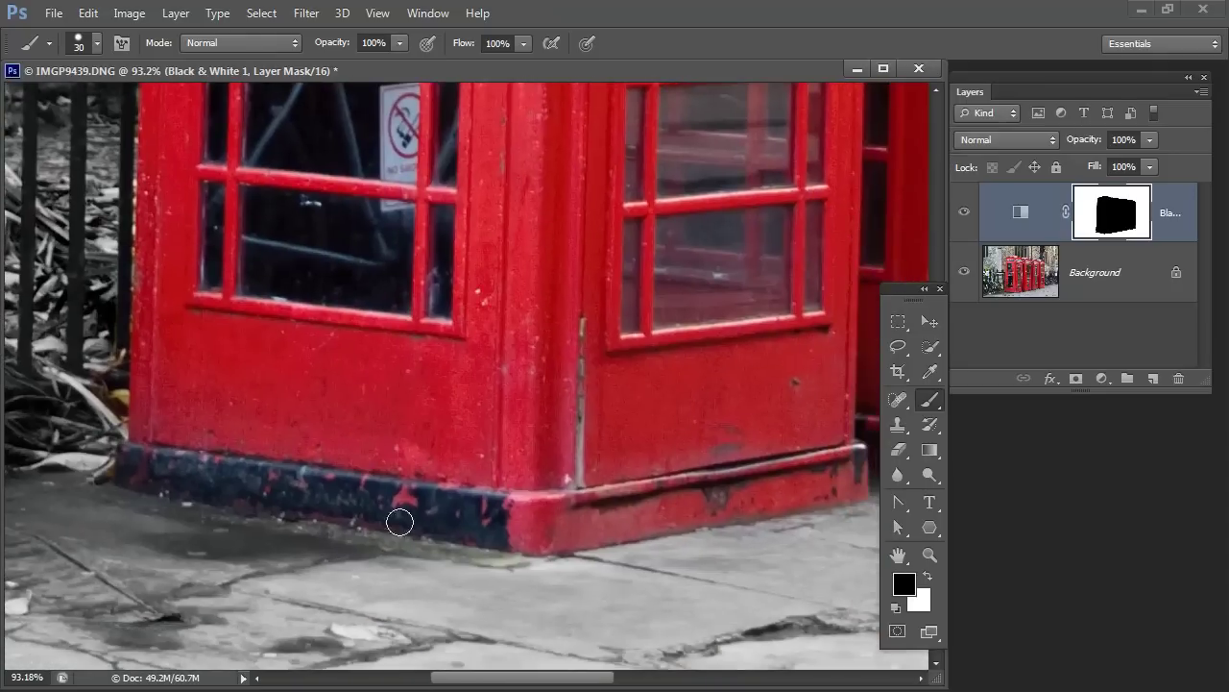
mouse_move(669, 347)
left_mouse_down()
mouse_move(342, 466)
mouse_move(579, 472)
mouse_move(499, 486)
mouse_move(534, 423)
mouse_move(58, 404)
mouse_move(153, 385)
mouse_move(215, 337)
mouse_move(417, 474)
mouse_move(406, 450)
left_mouse_up()
- Zoom out to the whole street scene and delete the Black & White 1 adjustment layer
key("alt+space")
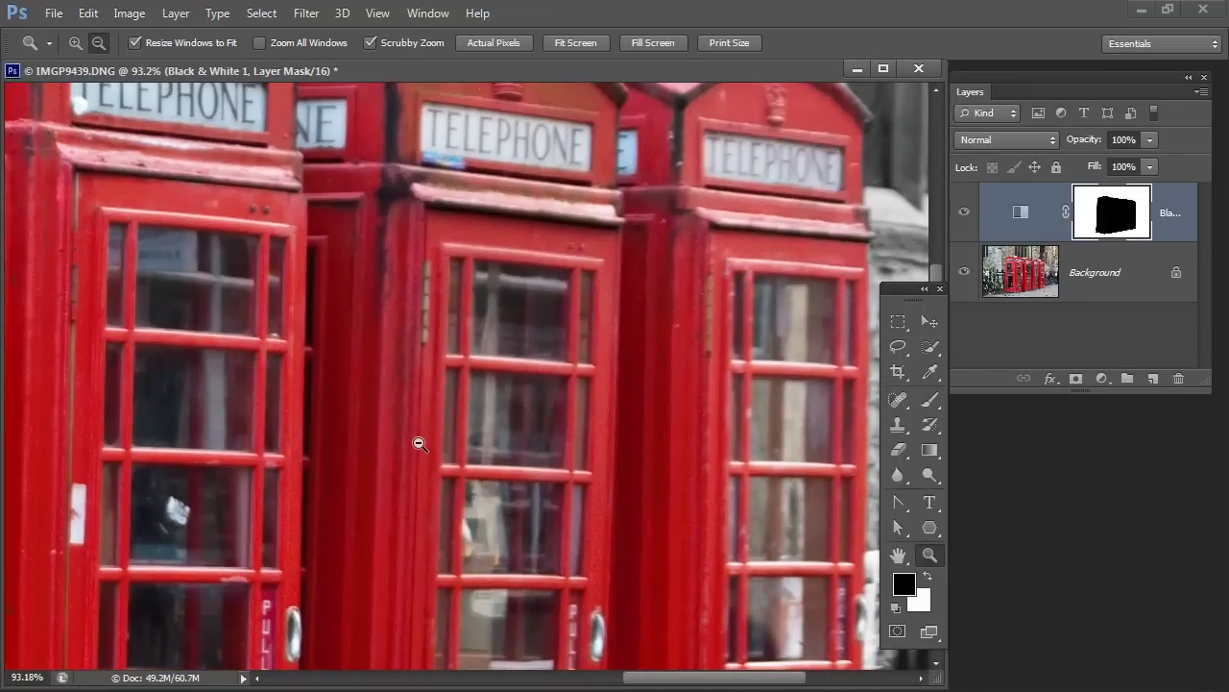
left_click(420, 443, "alt")
left_click(417, 439, "alt")
mouse_move(901, 283)
left_mouse_down()
mouse_move(927, 305)
mouse_move(942, 295)
left_mouse_up()
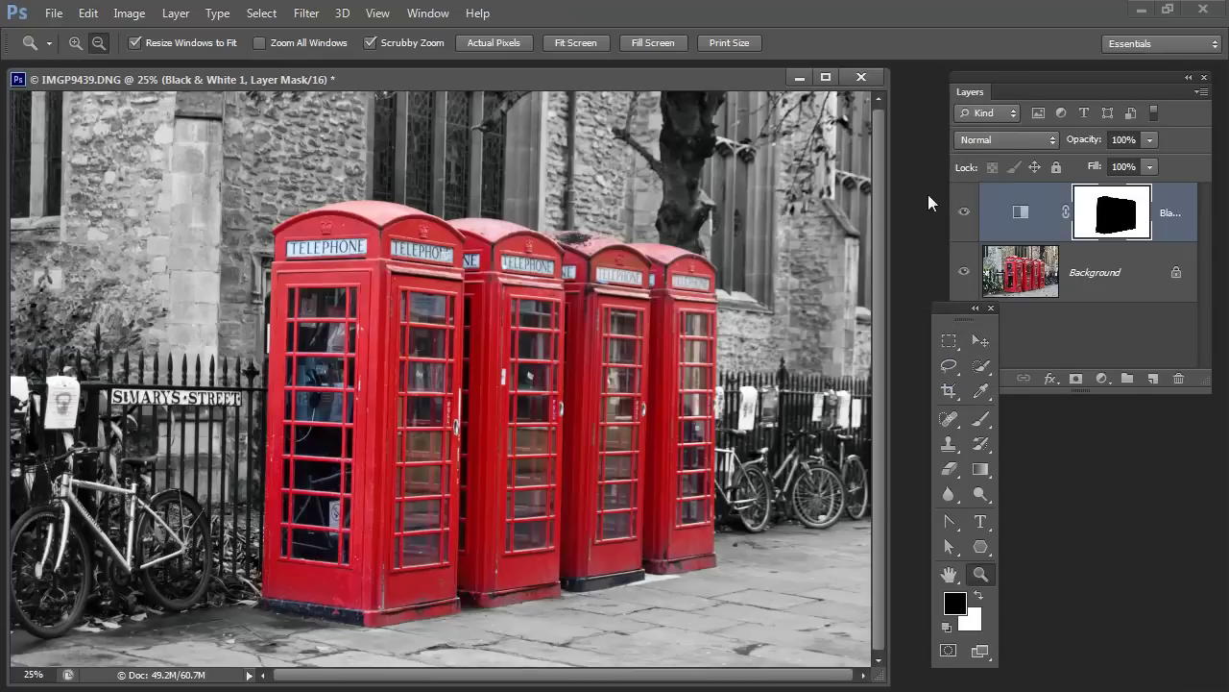
left_click_drag(1043, 218, 1179, 377)
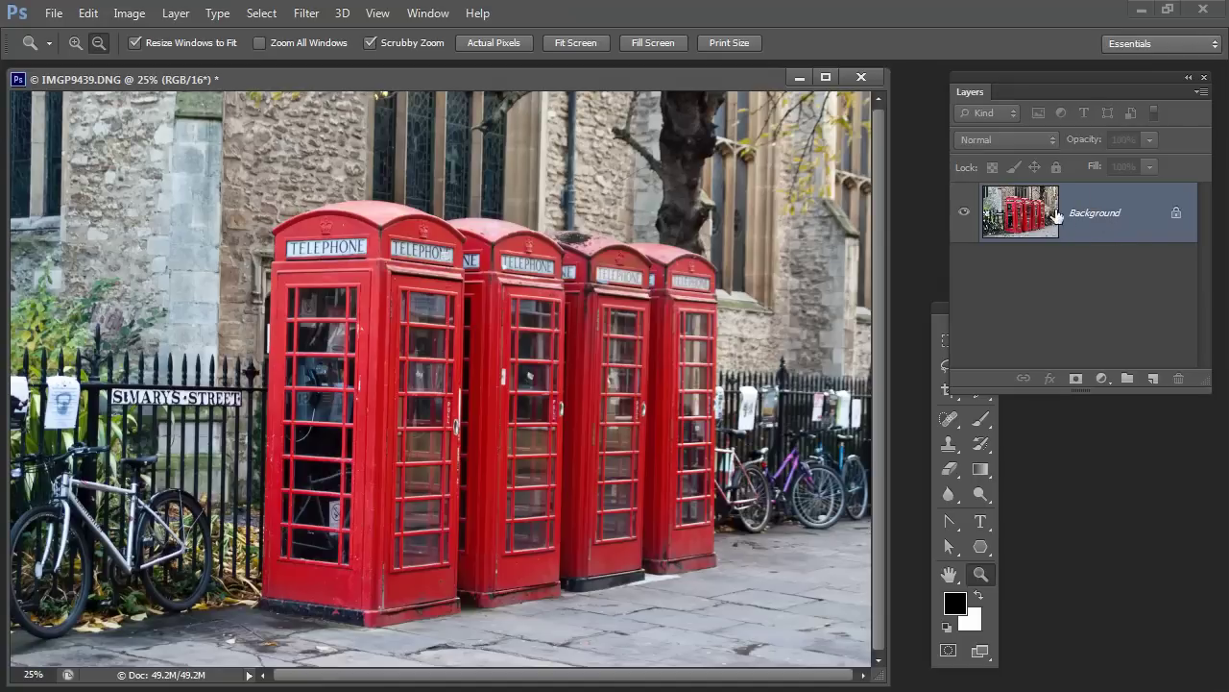
- Duplicate the Background layer and convert the copy to greyscale with Black & White
left_click(176, 13)
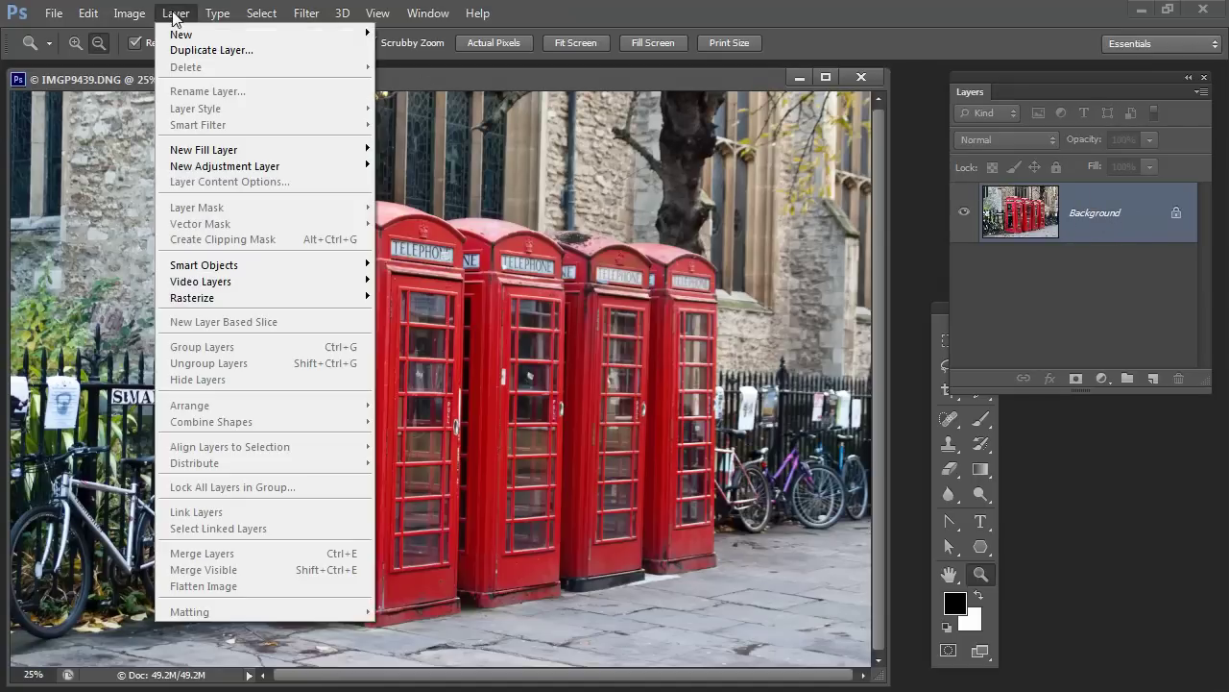
left_click(226, 52)
left_click(905, 343)
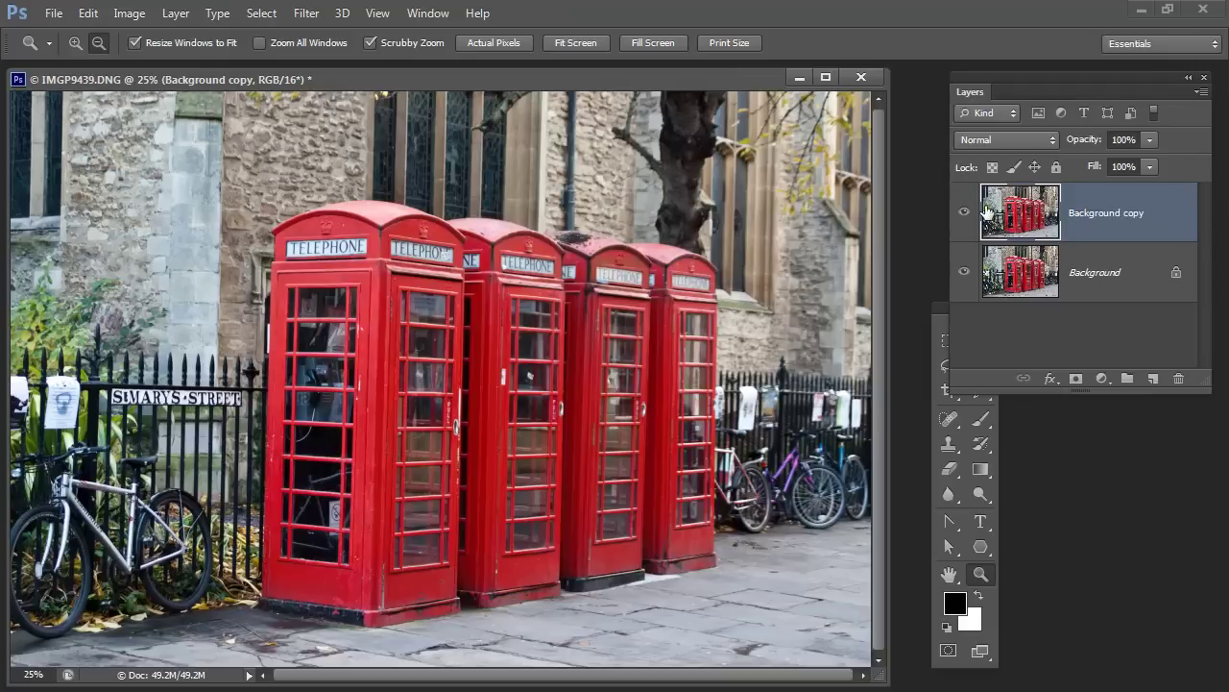
left_click(128, 13)
mouse_move(153, 58)
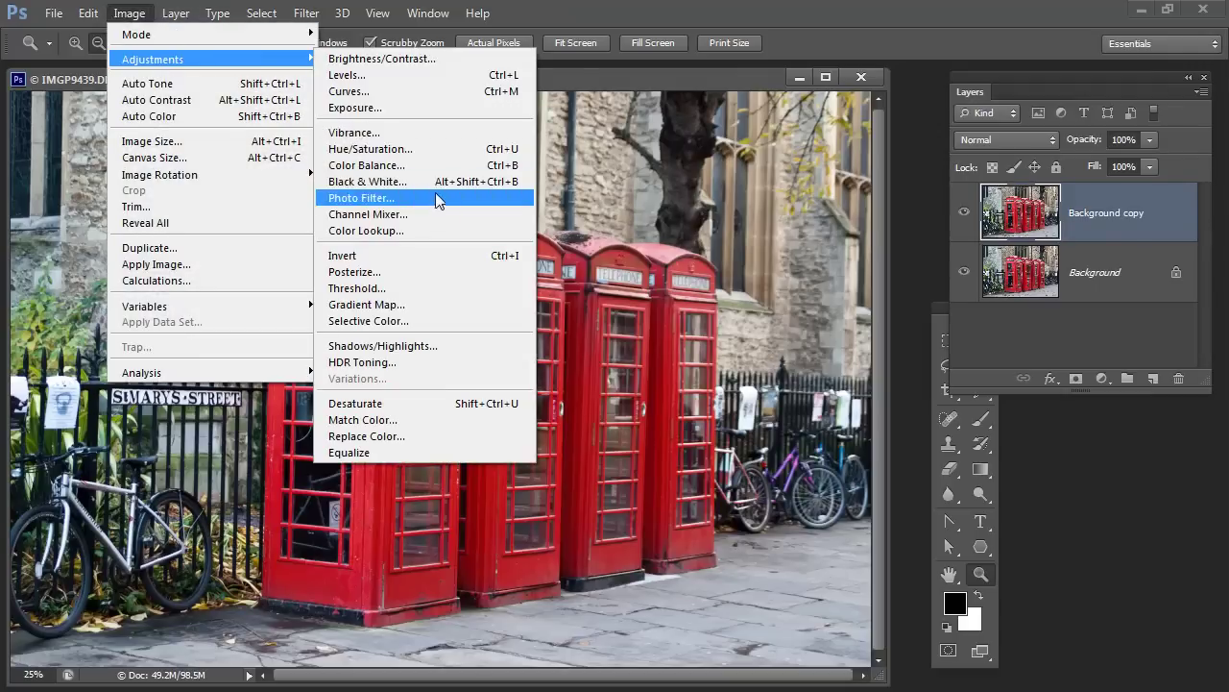
left_click(449, 192)
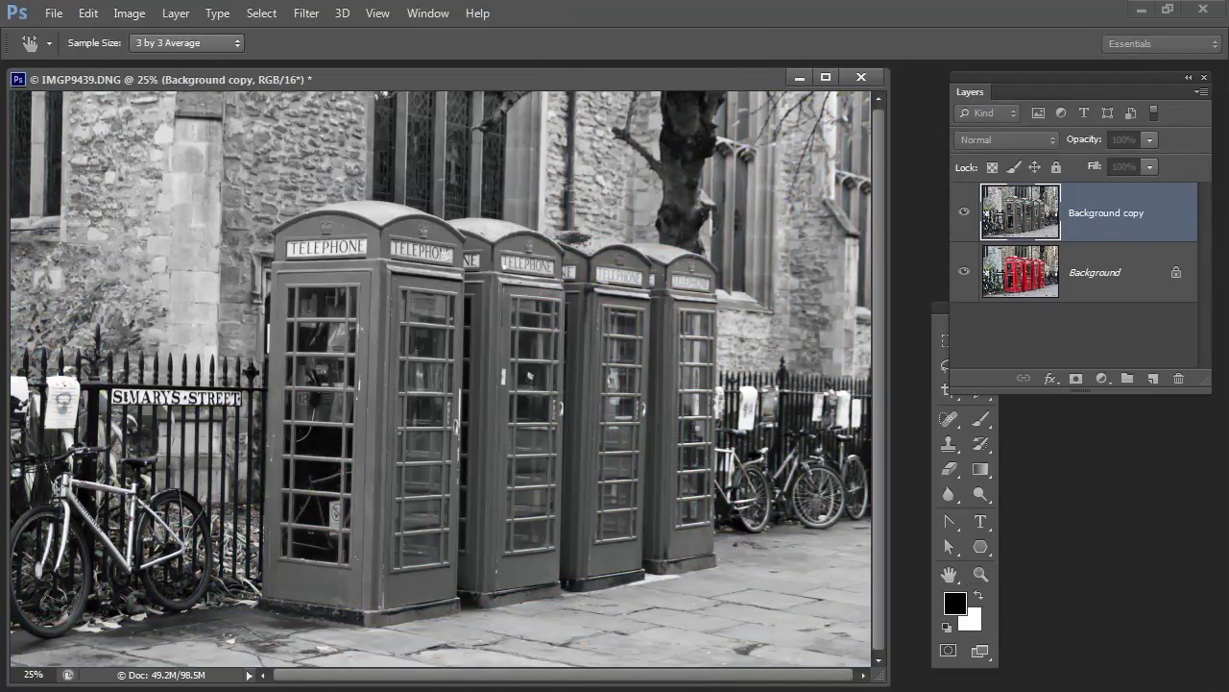
left_click(838, 159)
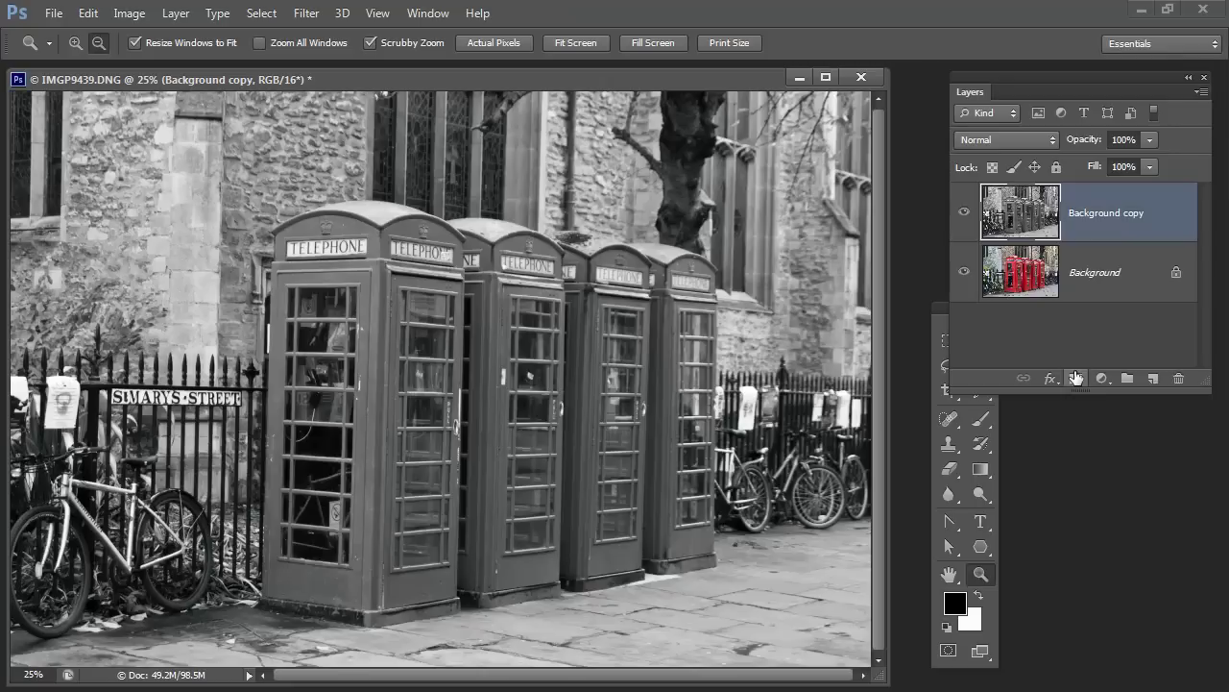
- Add a layer mask to Background copy and brush a test stroke revealing red on the second box
left_click(1075, 378)
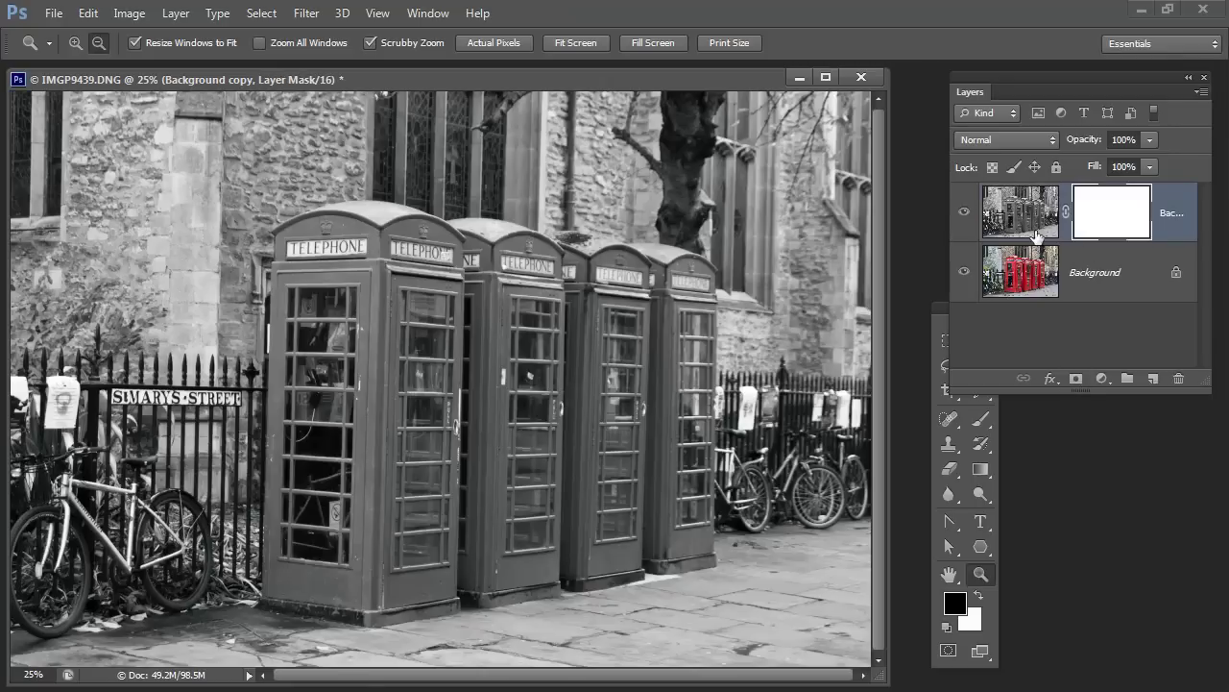
left_click(979, 421)
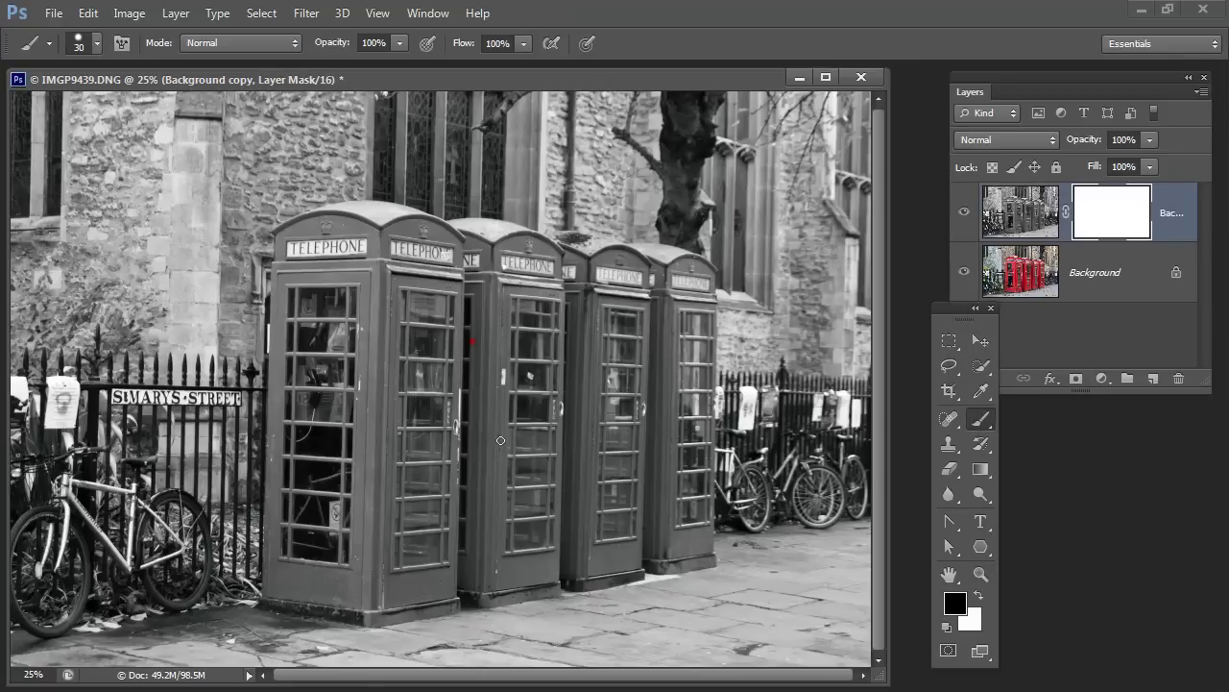
left_click_drag(500, 440, 484, 408)
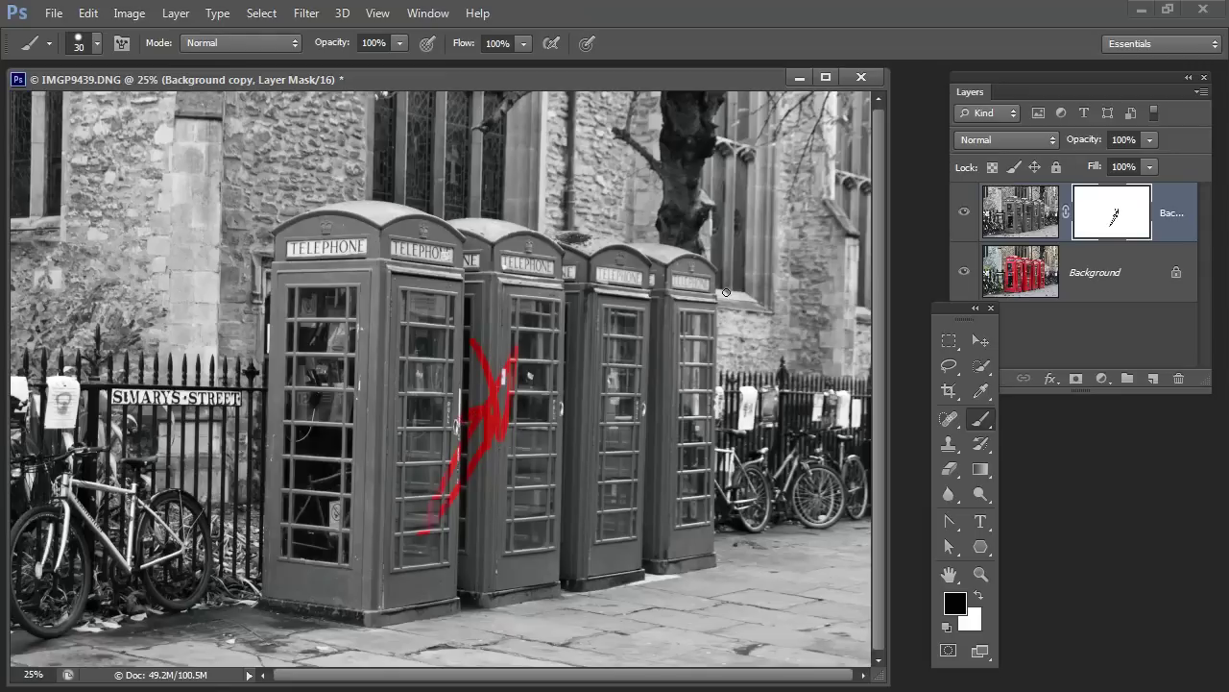
- Hide the greyscale copy and Quick Select the red telephone boxes on the colour Background
left_click(1034, 278)
left_click(965, 213)
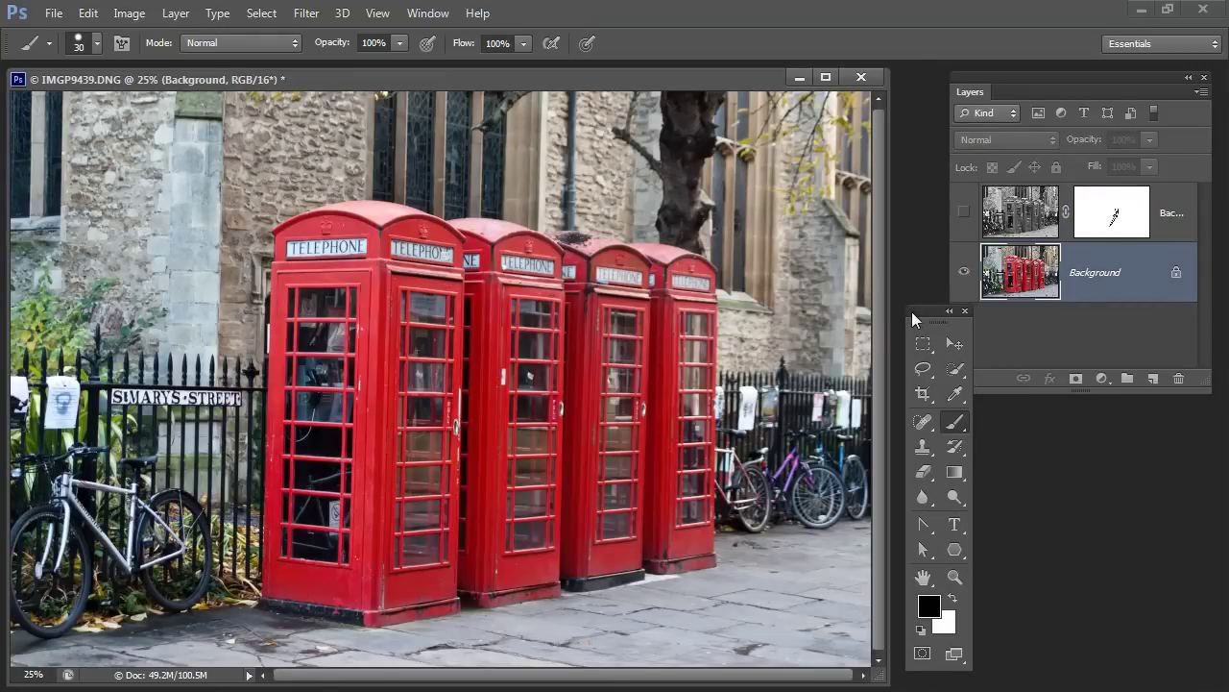
left_click_drag(931, 308, 906, 318)
left_click(944, 376)
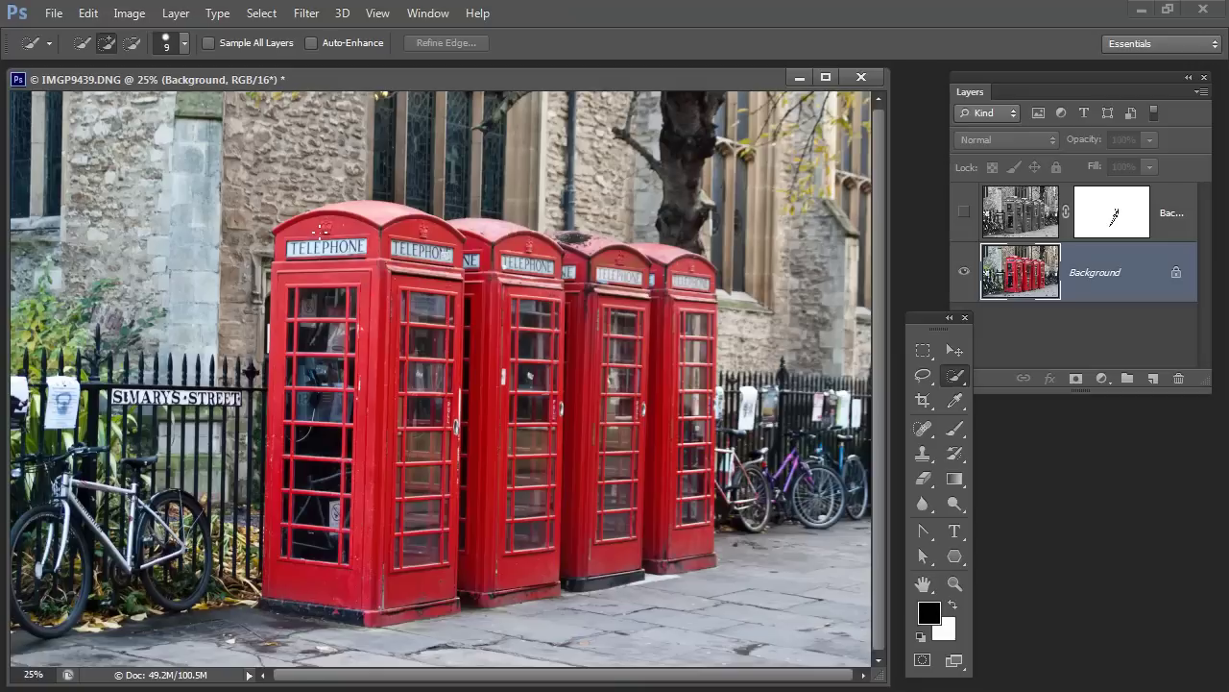
mouse_move(321, 231)
left_mouse_down()
mouse_move(430, 509)
mouse_move(312, 590)
mouse_move(317, 605)
left_mouse_up()
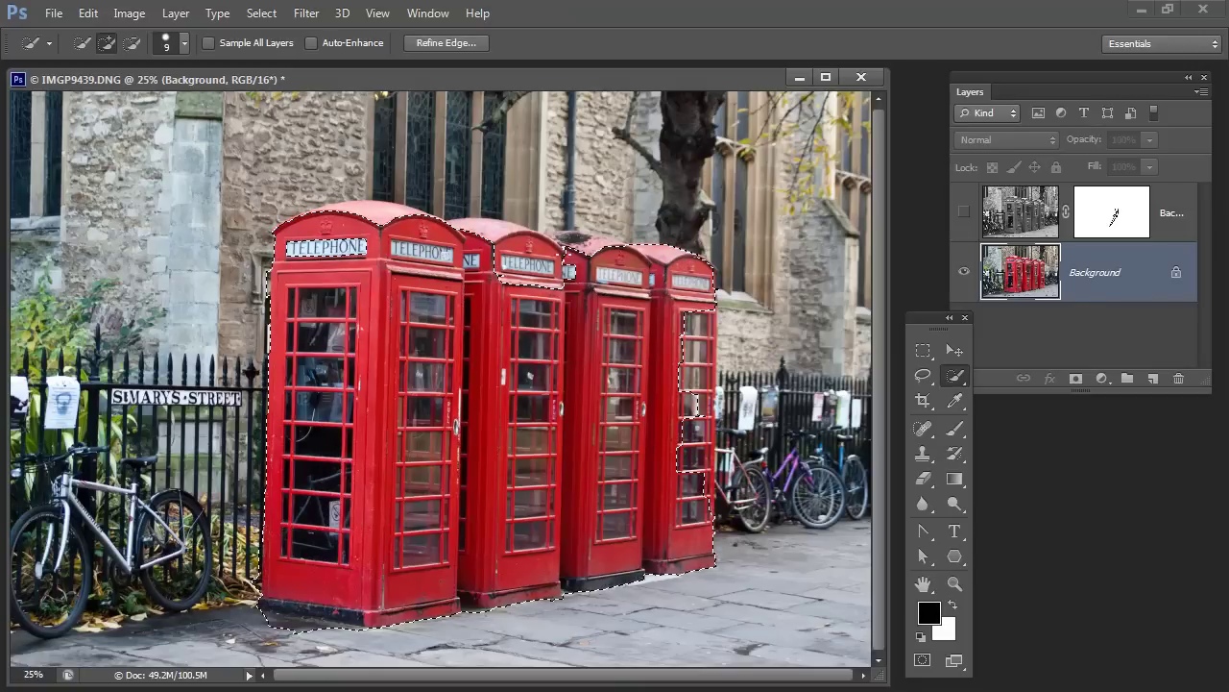
left_click_drag(538, 259, 499, 225)
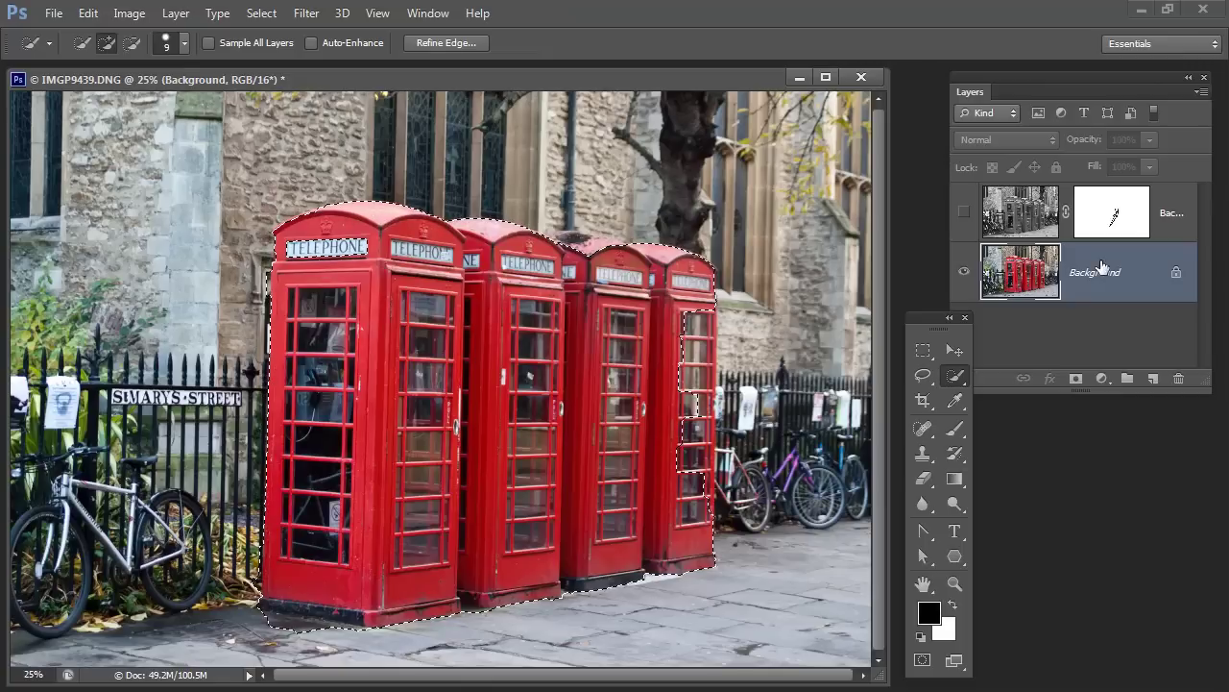
- Re-show the greyscale copy, patch the selection notch, and fill its mask black over the boxes
left_click(960, 216)
left_click(1104, 212)
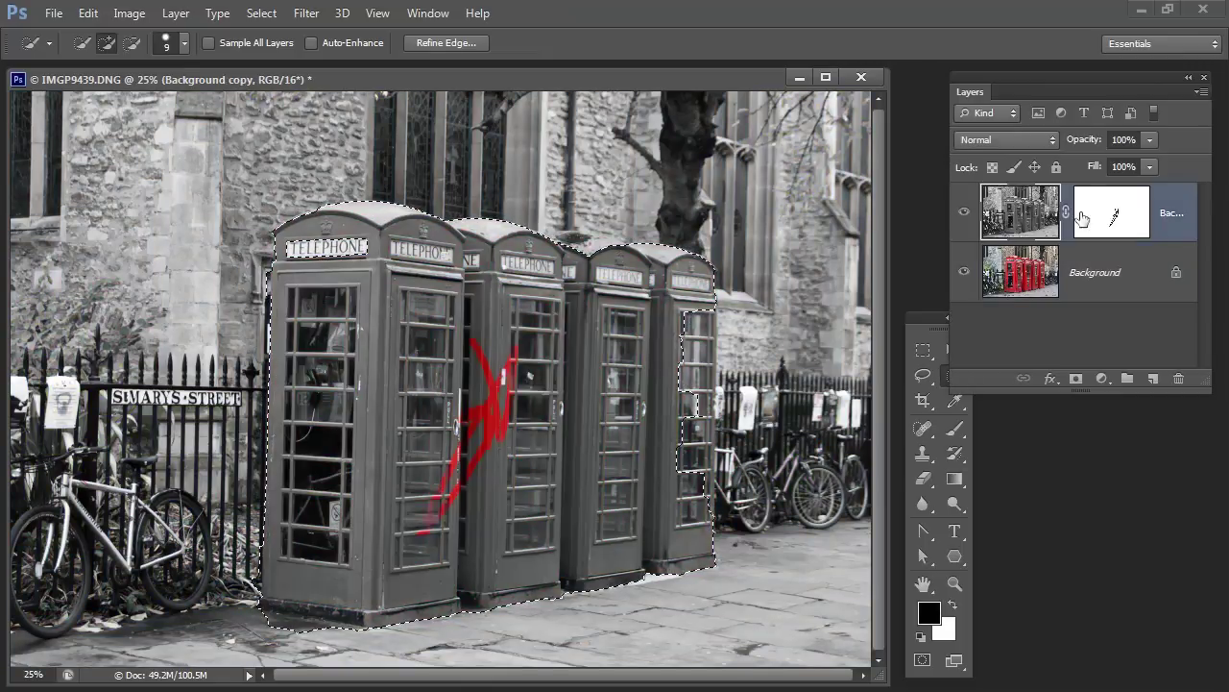
left_click_drag(927, 318, 914, 282)
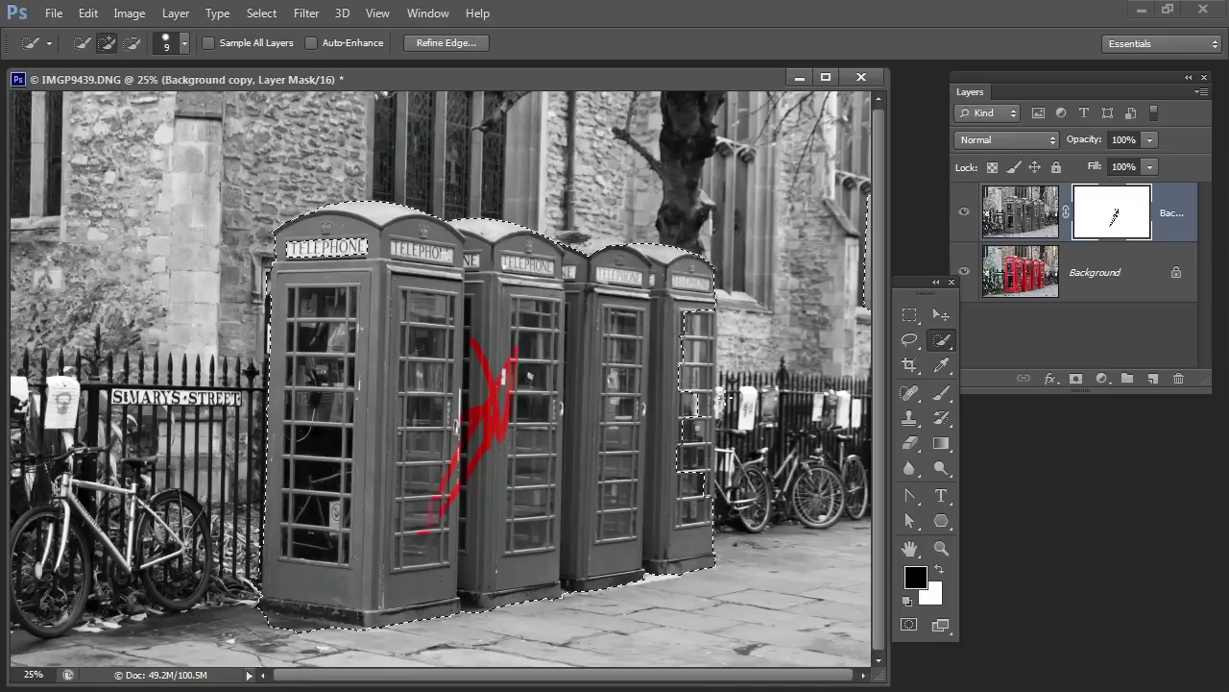
left_click_drag(686, 320, 688, 470)
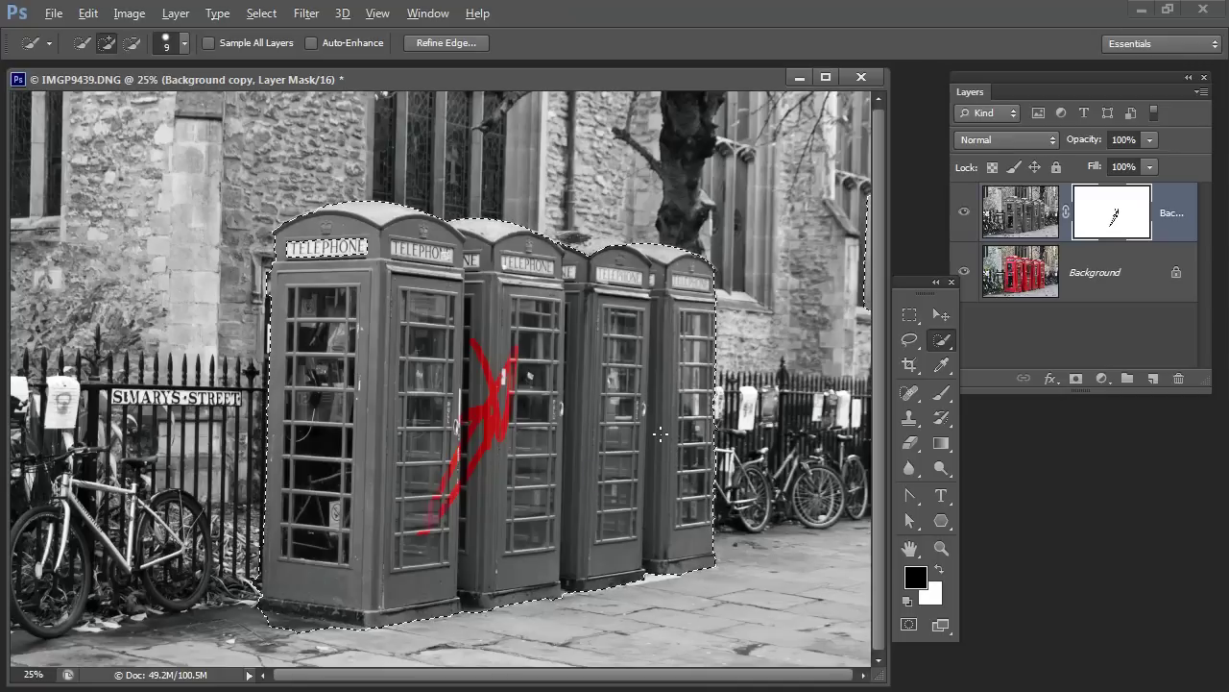
key("alt+BackSpace")
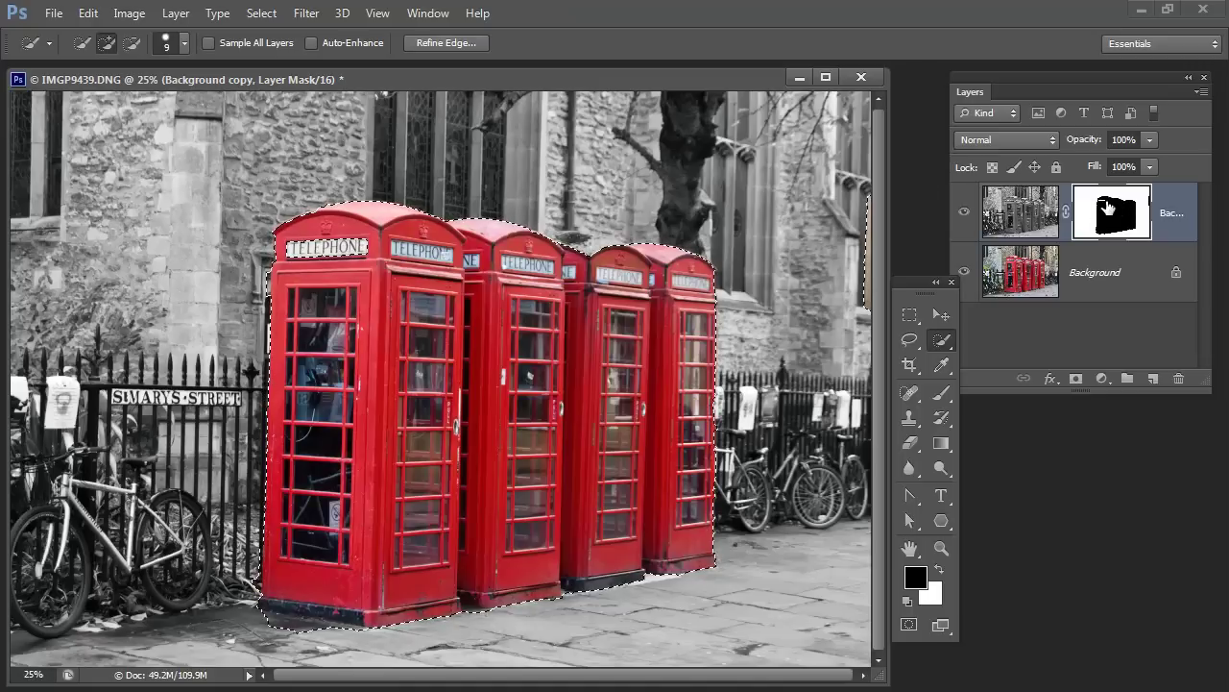
key("ctrl+d")
key("b")
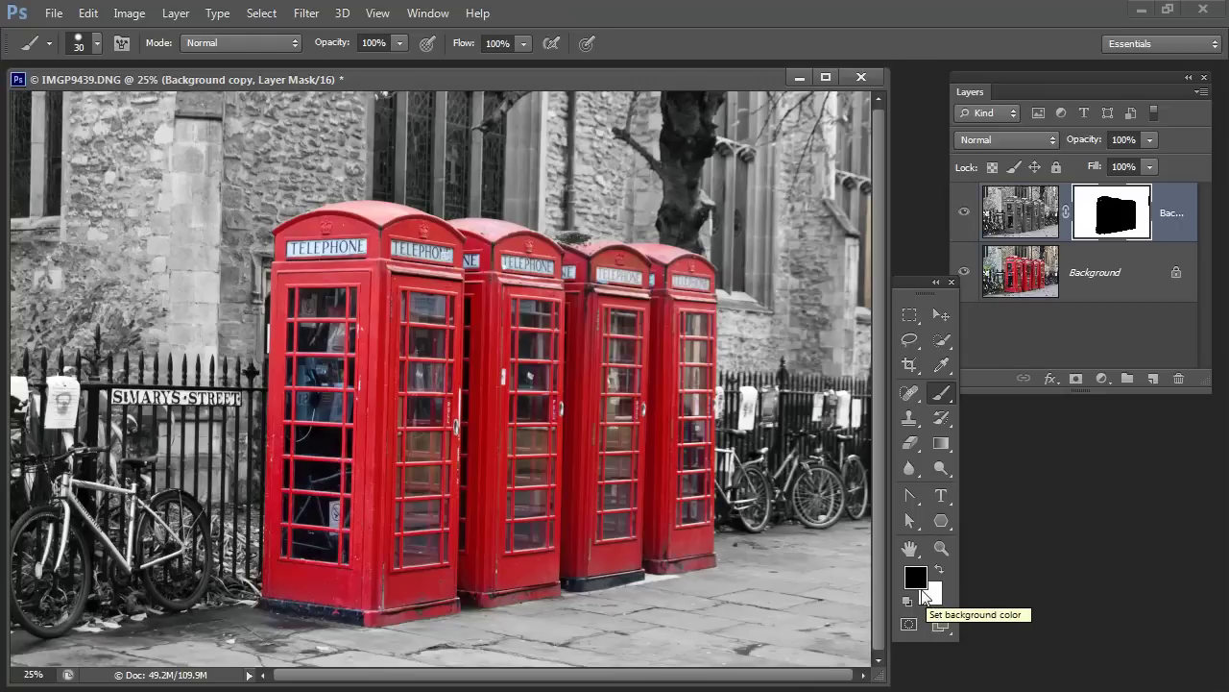
- Set the foreground paint colour to mid grey 8f8f8f
left_click(915, 580)
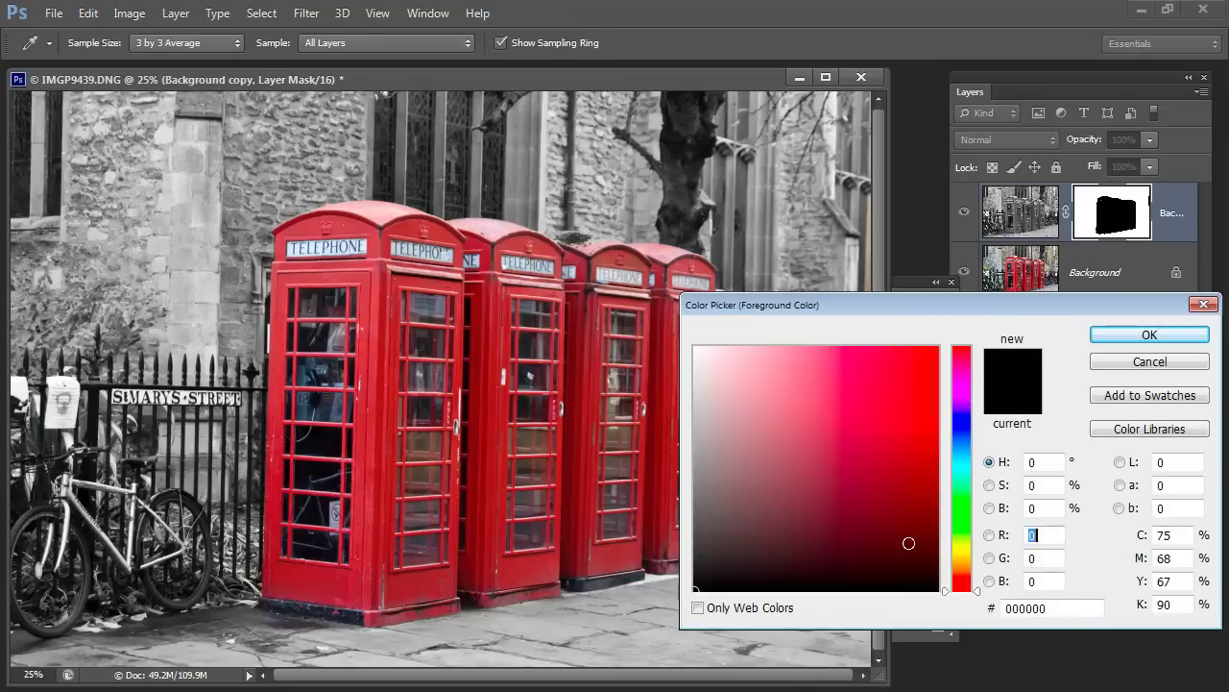
left_click_drag(693, 478, 693, 453)
left_click(1127, 341)
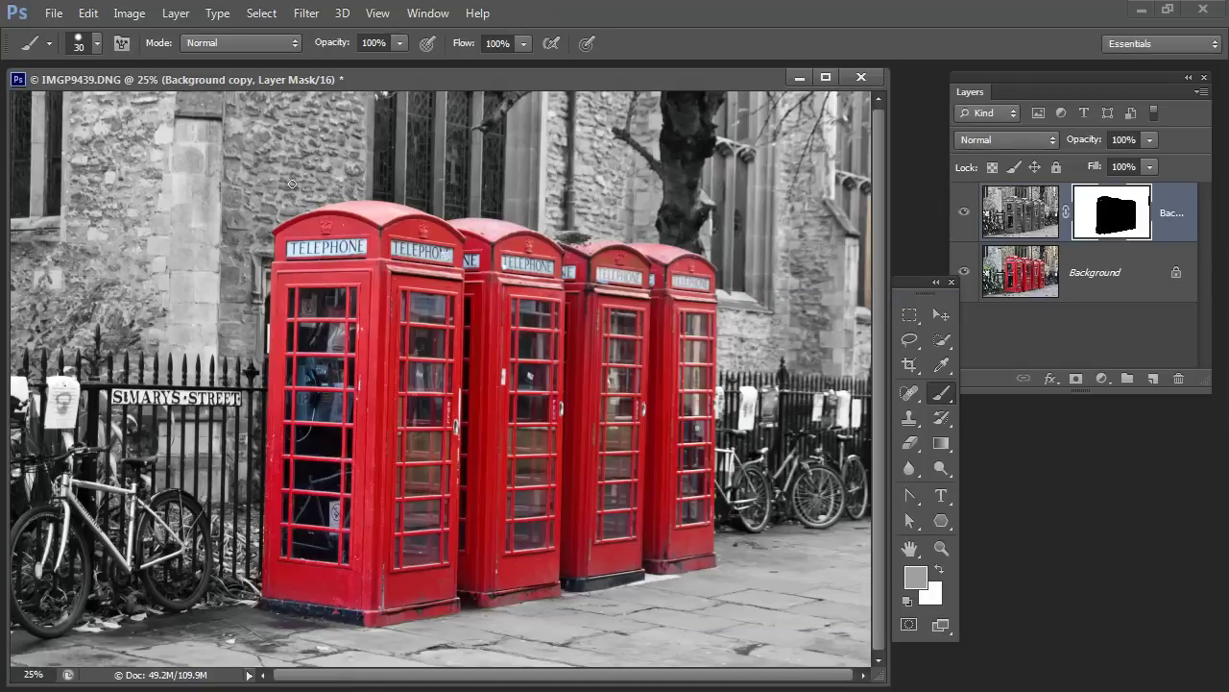
- With a 90-px brush, paint grey over the first box's top, upper door and left edge
key("bracketright")
key("bracketright")
key("bracketright")
mouse_move(307, 245)
left_mouse_down()
mouse_move(338, 257)
mouse_move(428, 244)
left_mouse_up()
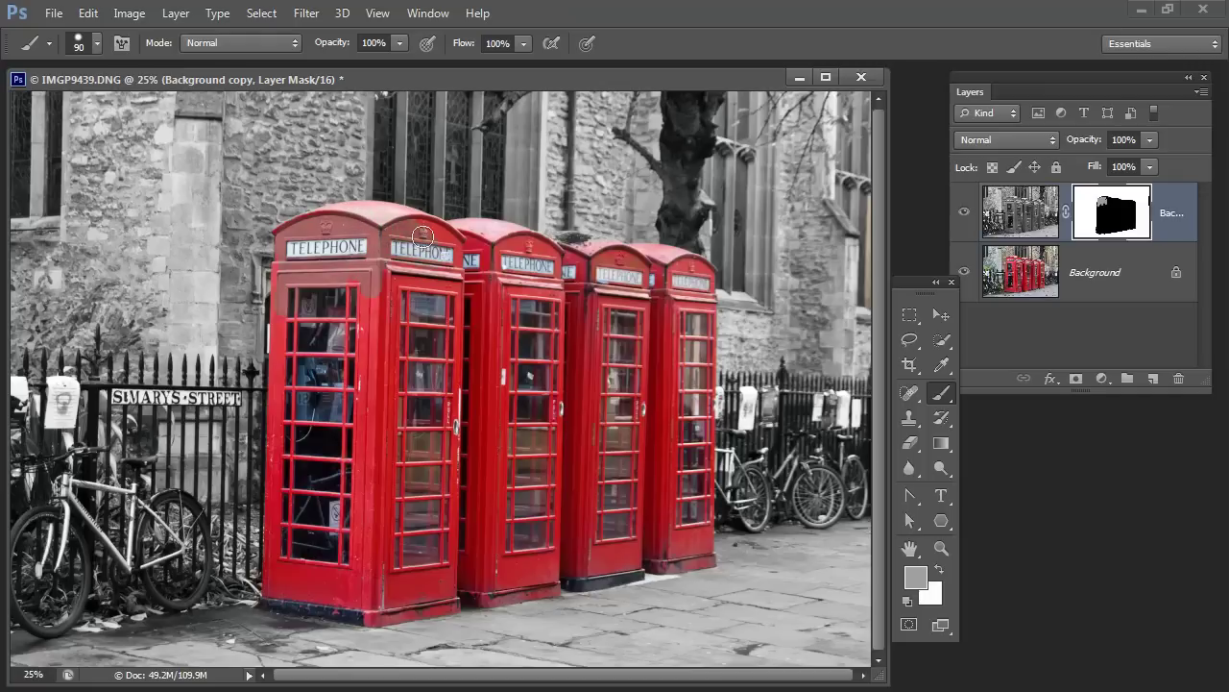
mouse_move(427, 287)
left_mouse_down()
mouse_move(280, 312)
mouse_move(279, 341)
left_mouse_up()
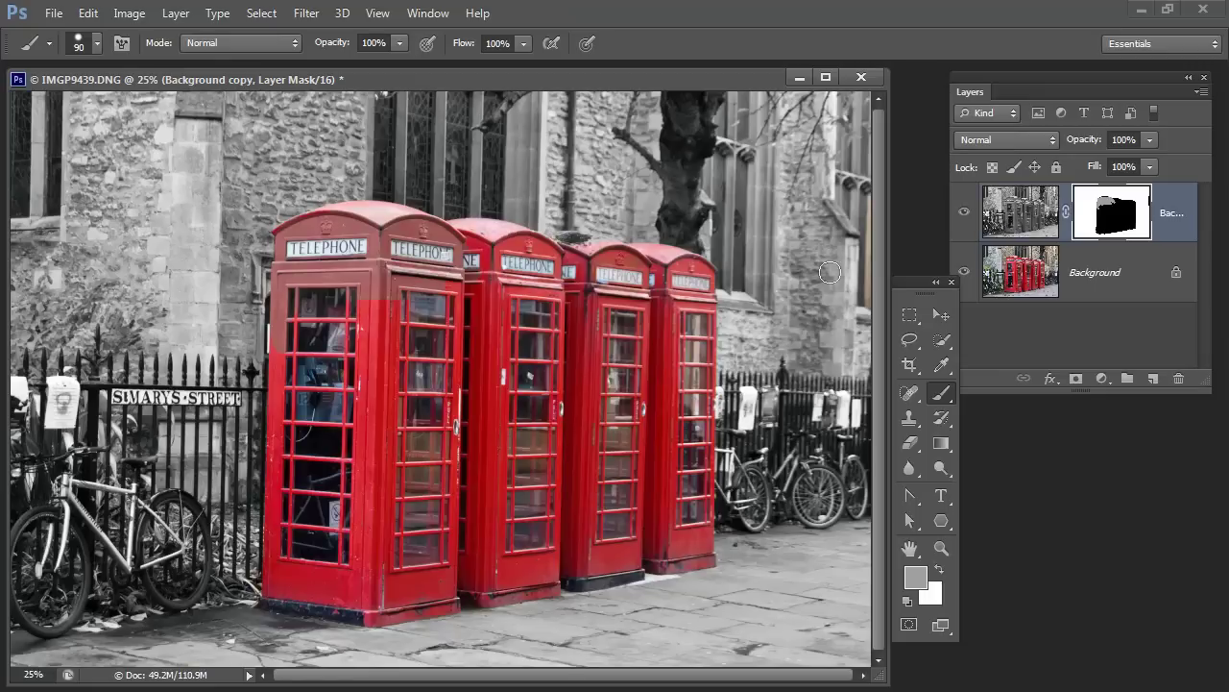
mouse_move(270, 379)
left_mouse_down()
mouse_move(285, 361)
mouse_move(296, 379)
mouse_move(365, 304)
mouse_move(326, 338)
mouse_move(411, 285)
mouse_move(363, 356)
mouse_move(401, 310)
left_mouse_up()
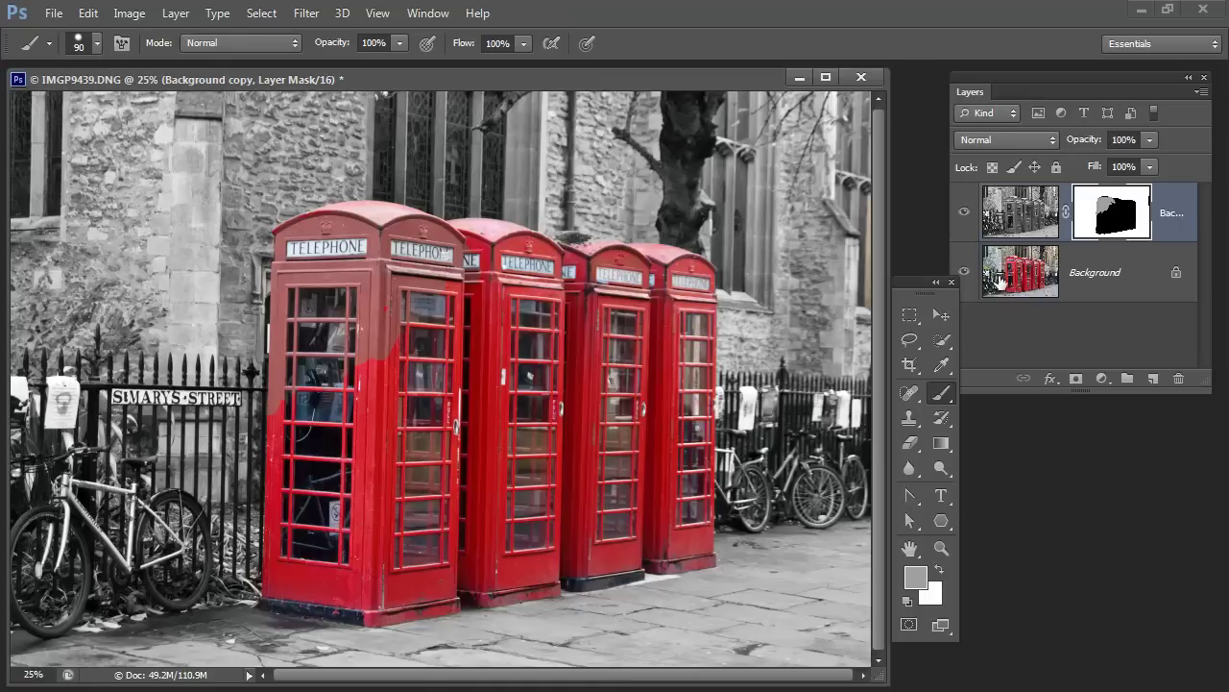